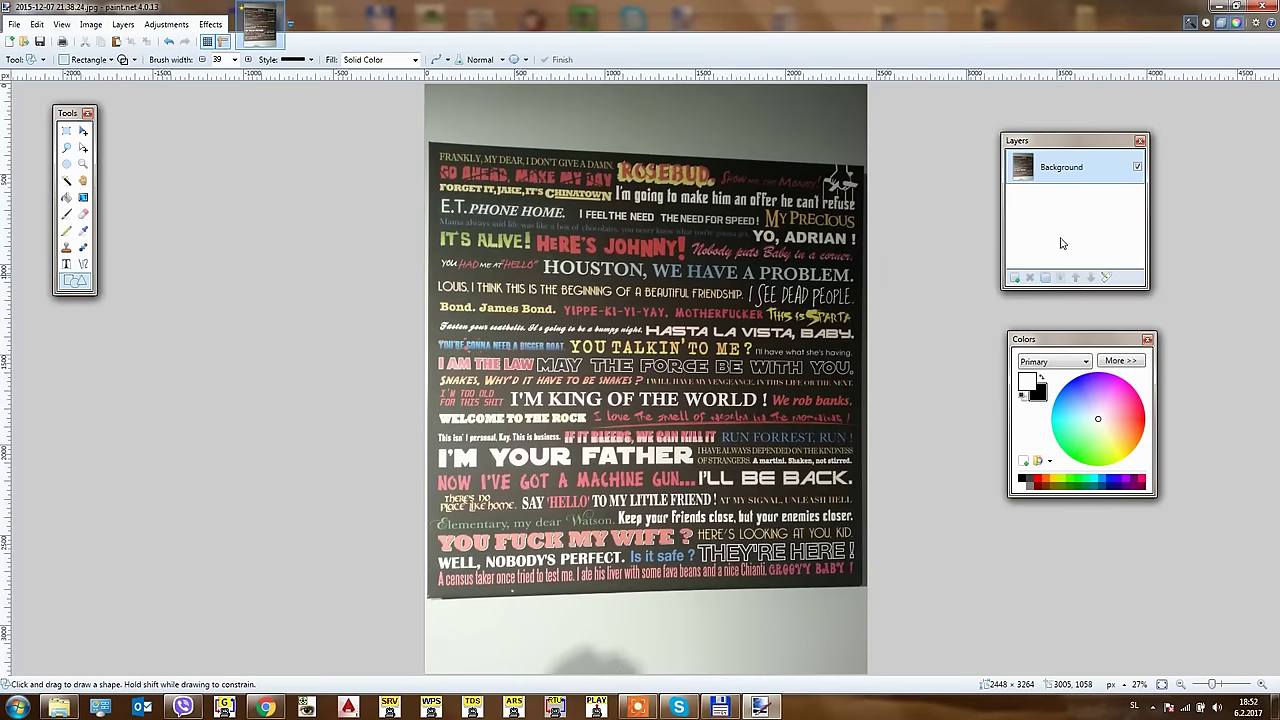
Add a new layer with a white rectangle outline across the poster, then reselect the Background layer
left_click(1014, 277)
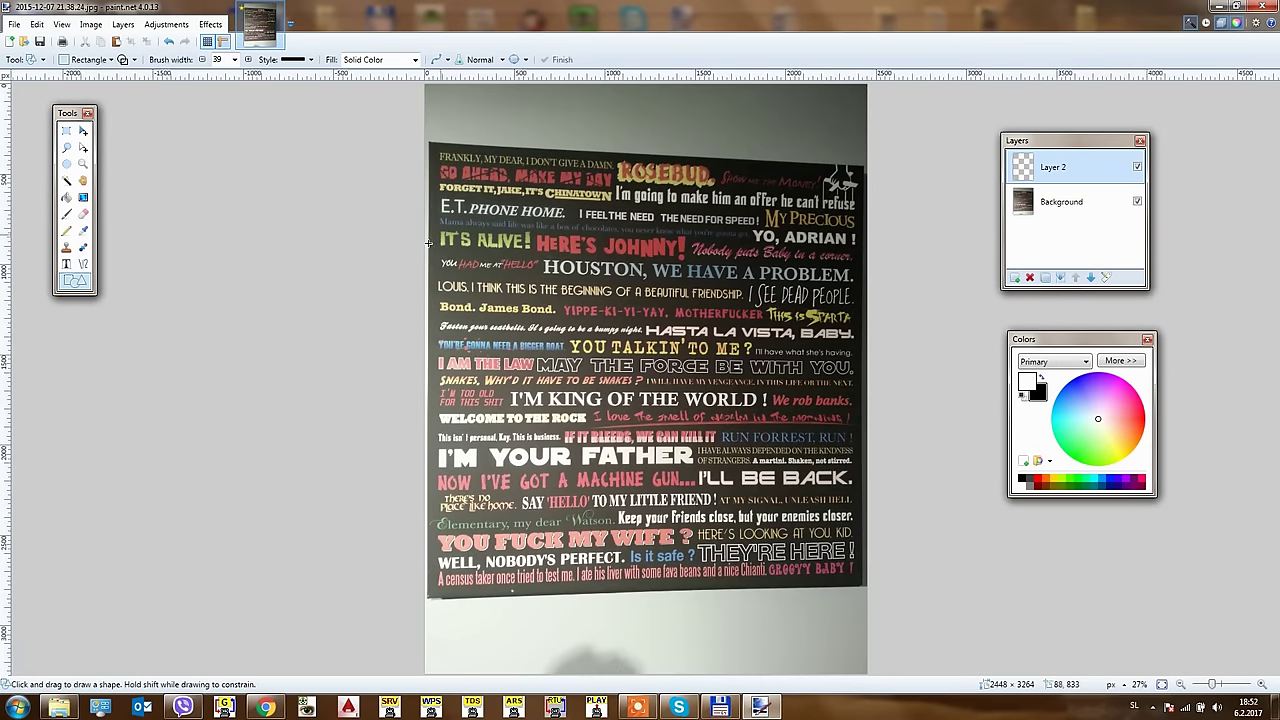
left_click_drag(401, 274, 958, 451)
left_click(1061, 201)
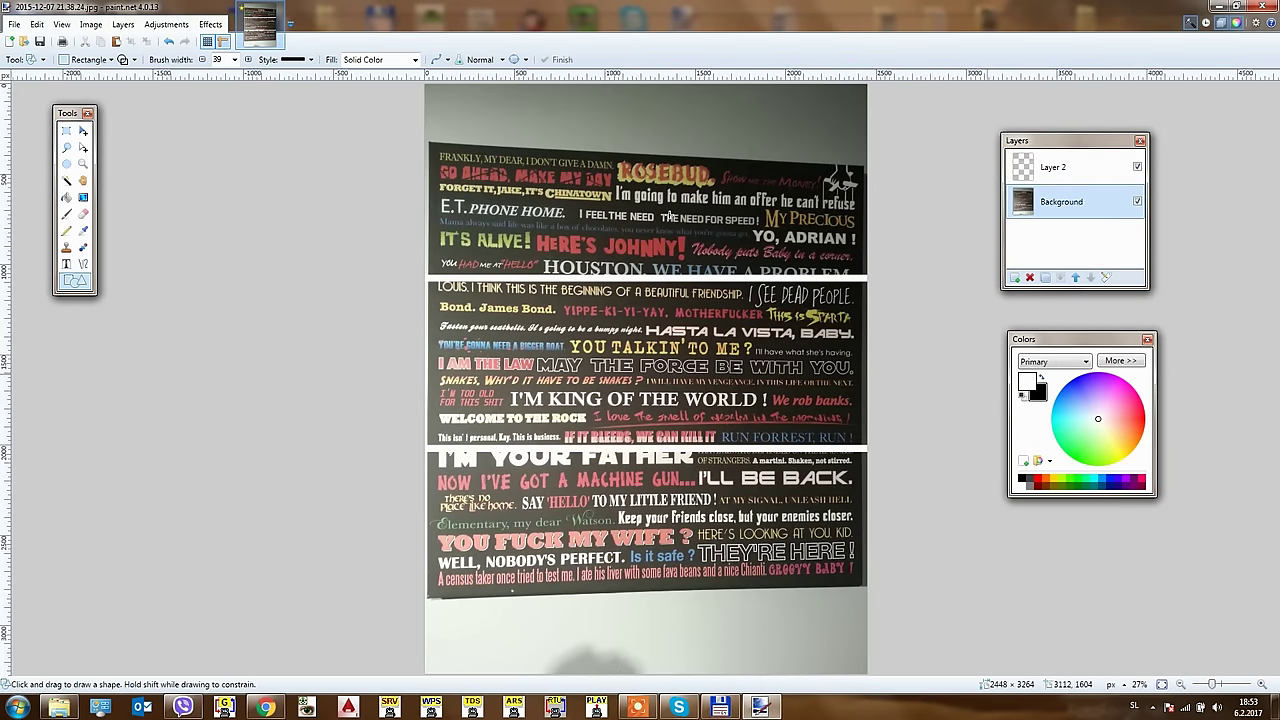
Apply a Horizontal Perspective distortion to the photo with Ratio1 around 0.92
left_click(210, 24)
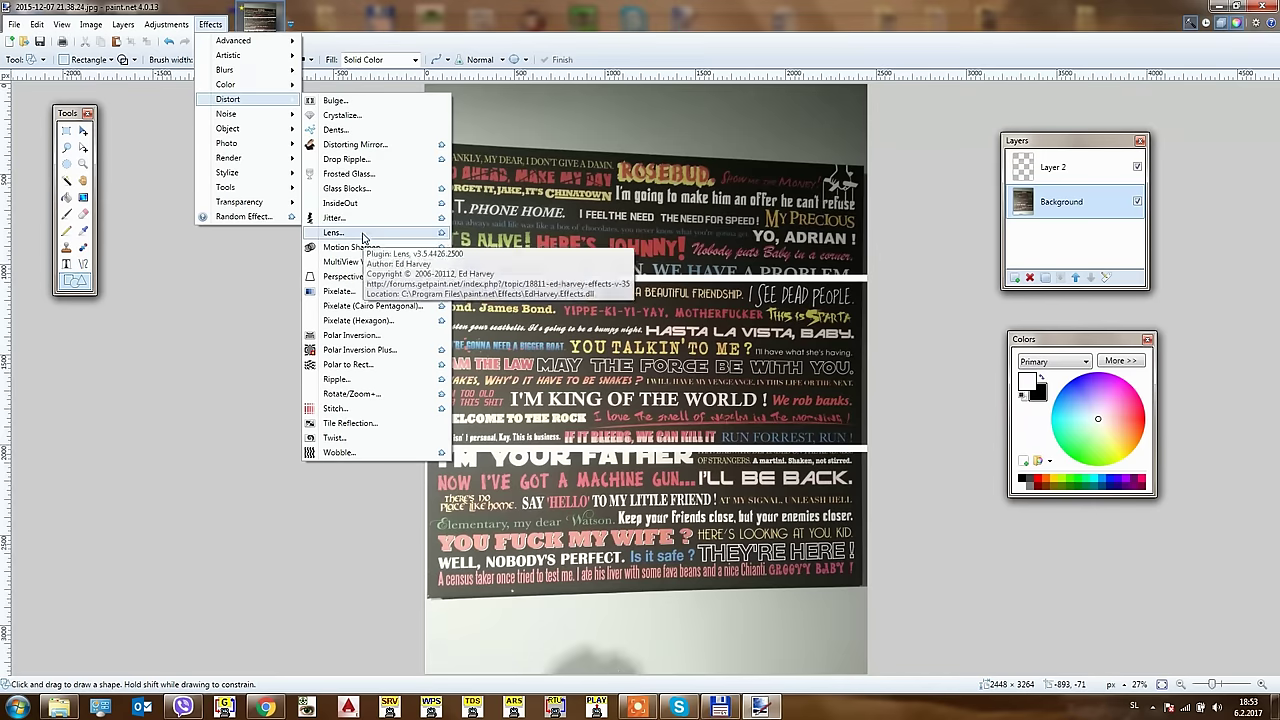
left_click(350, 277)
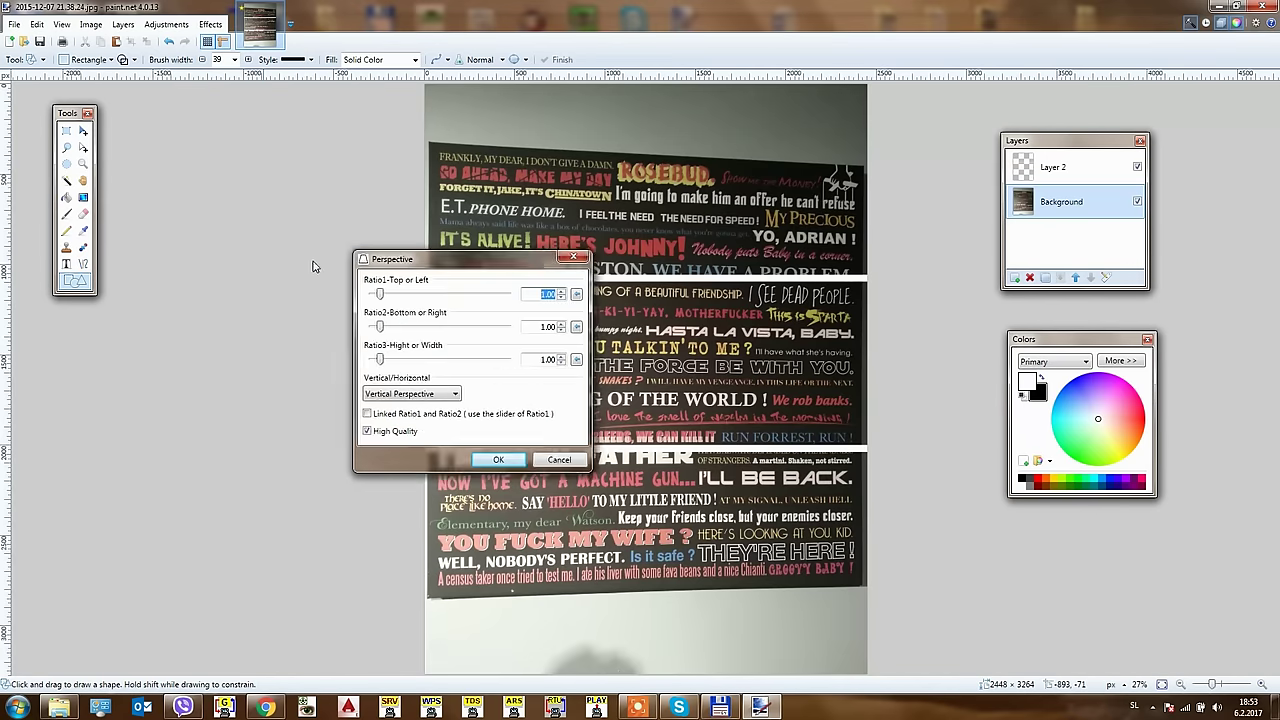
left_click_drag(270, 258, 170, 270)
left_click(325, 300)
left_click(205, 403)
left_click(197, 430)
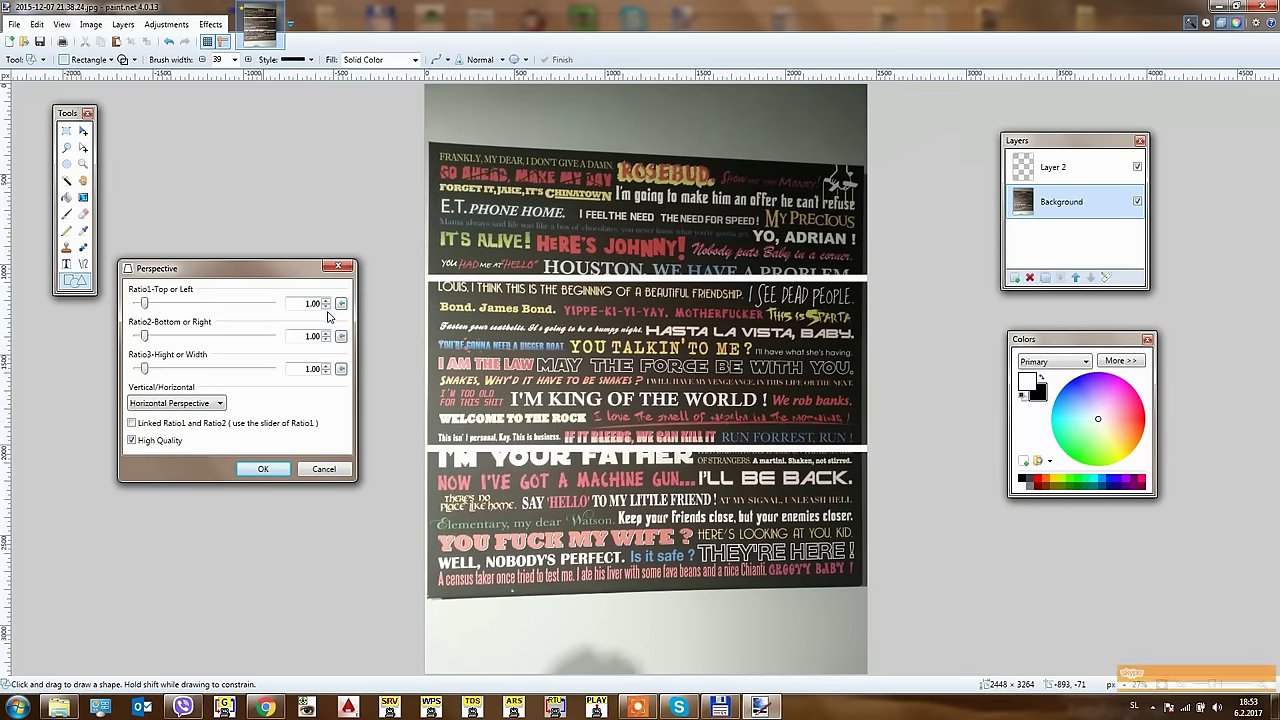
left_click(326, 307)
left_click(326, 307)
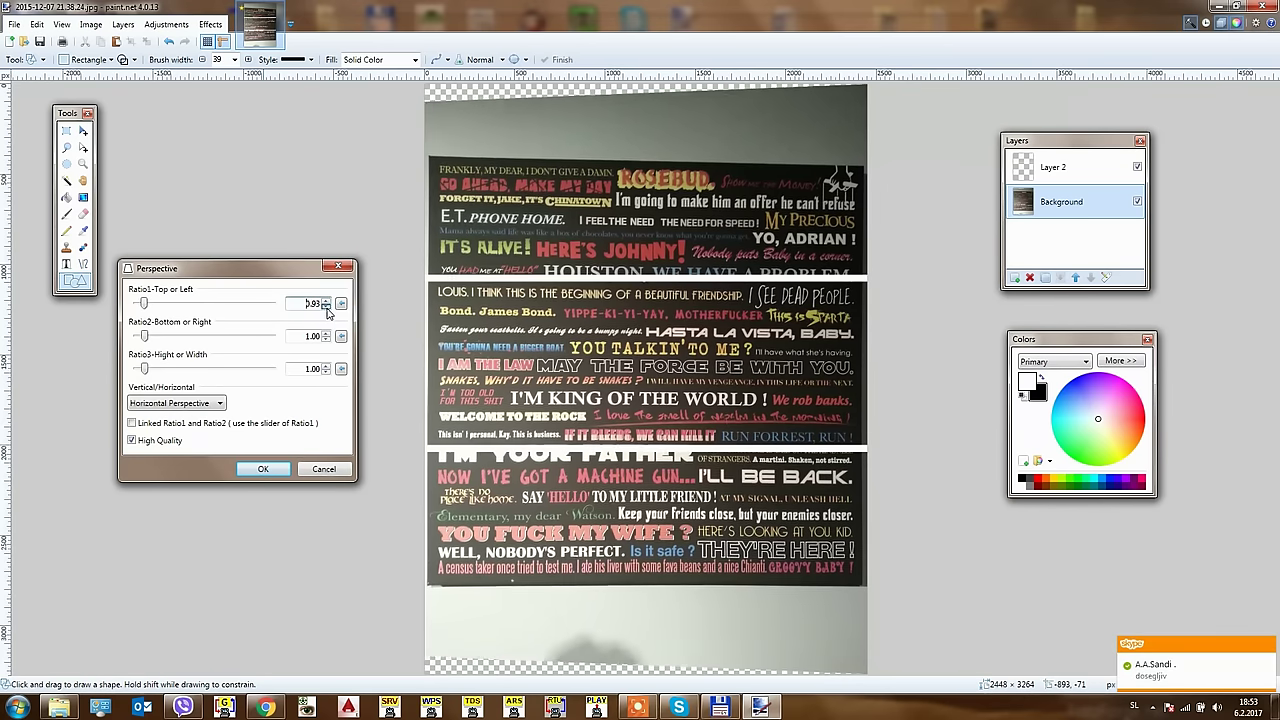
left_click(326, 307)
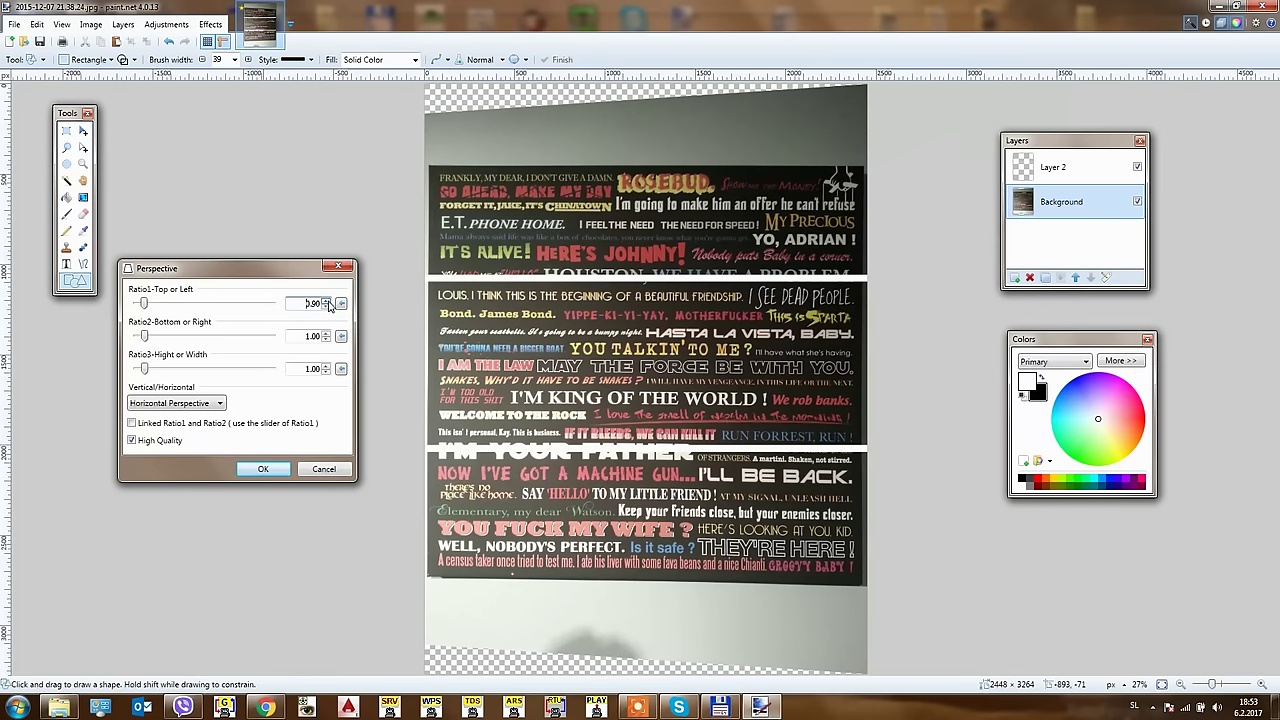
left_click(326, 300)
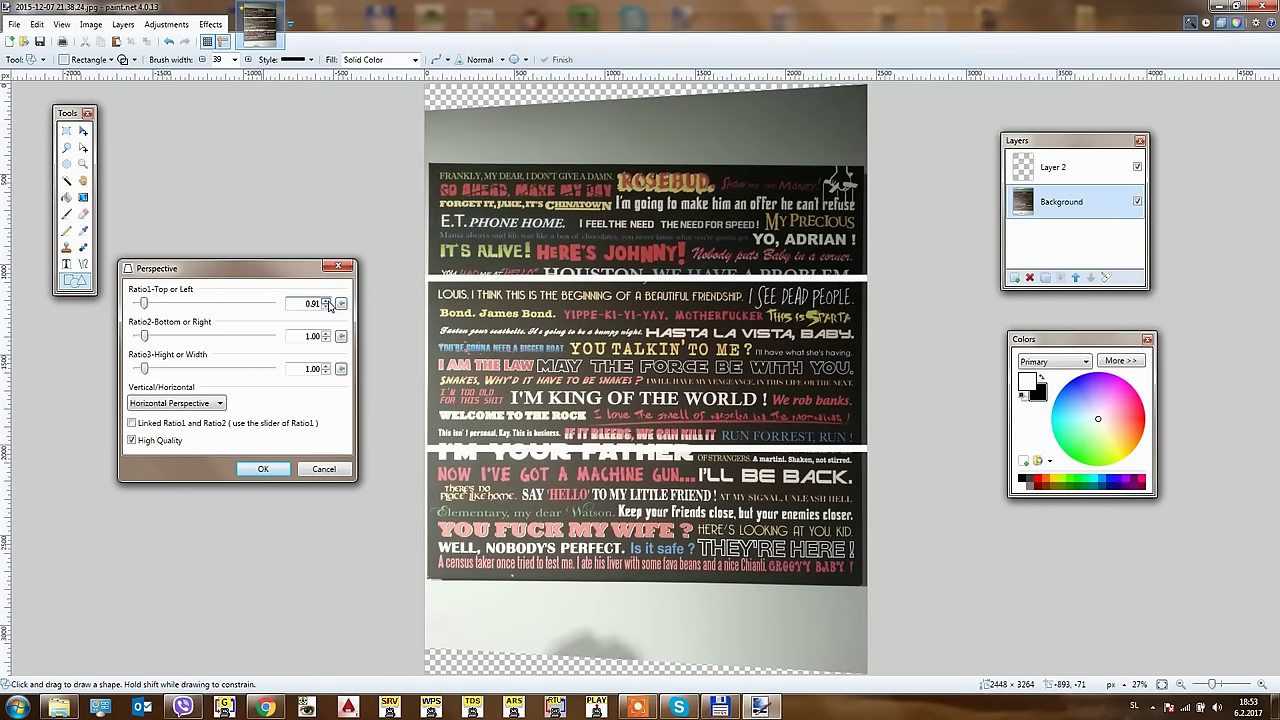
left_click(327, 300)
left_click(263, 469)
Crop the image to a rectangle around the poster
left_click(67, 131)
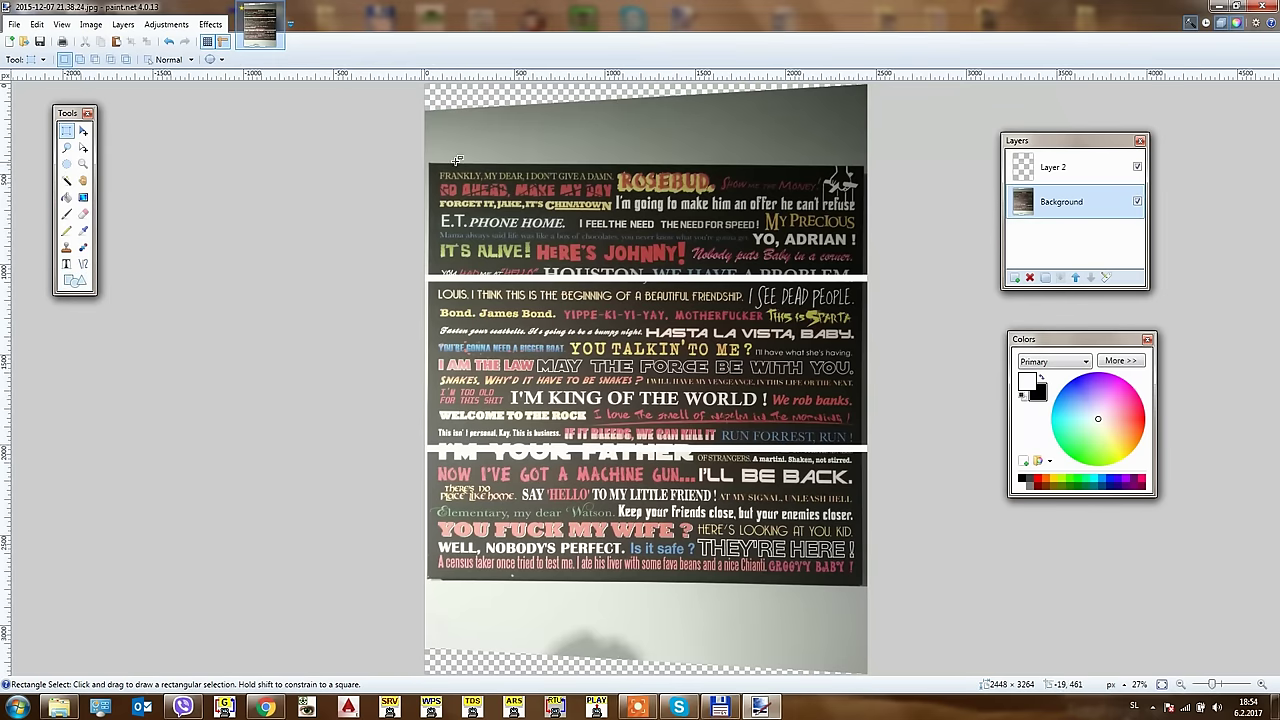
left_click_drag(428, 163, 862, 581)
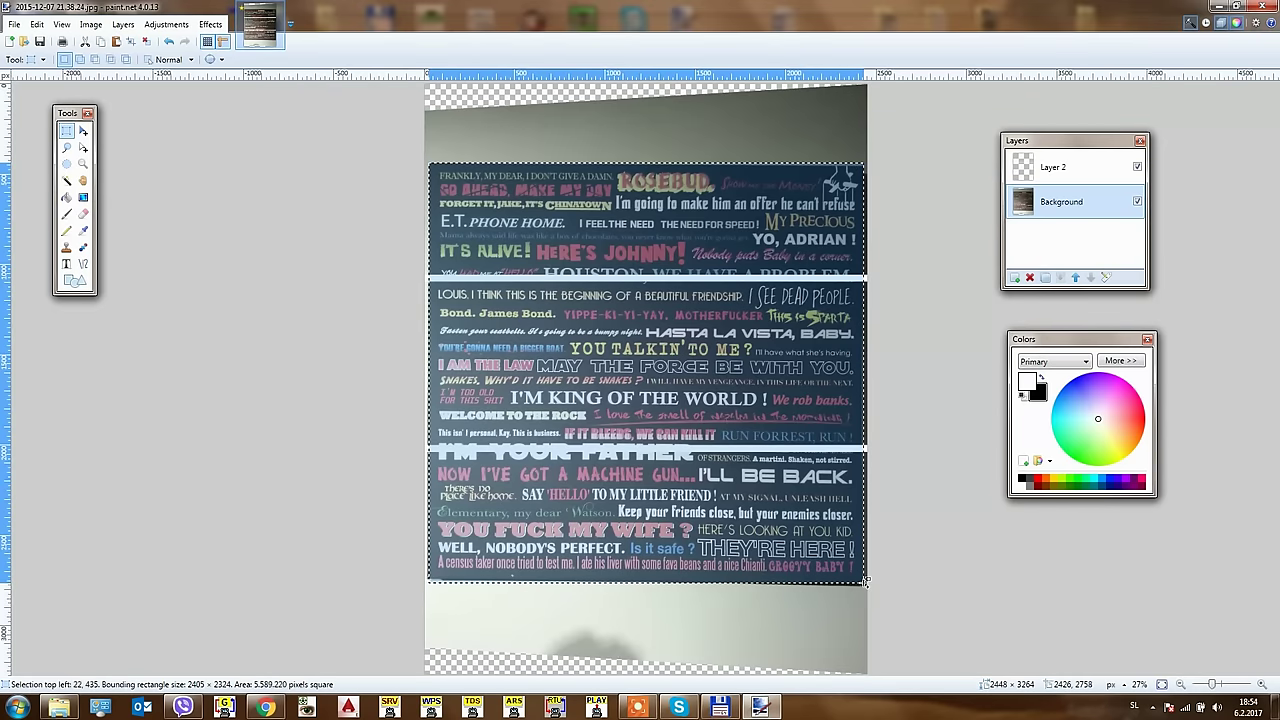
key("ctrl+shift+x")
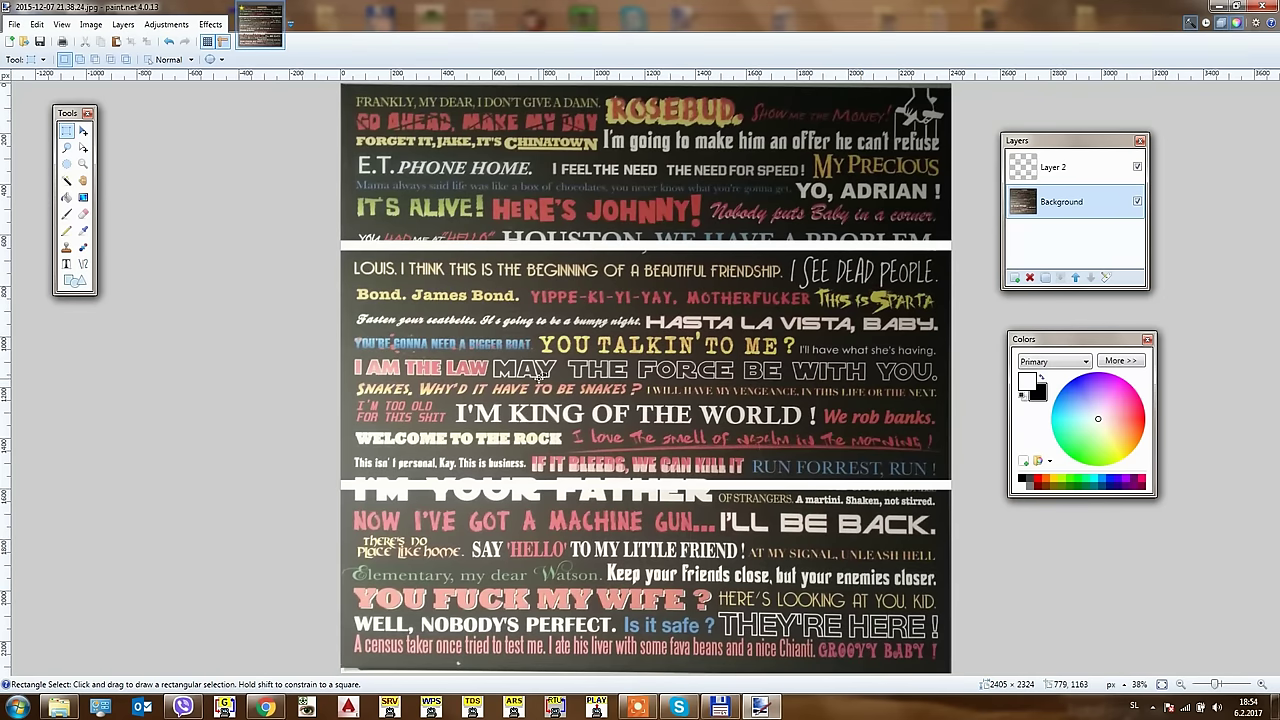
Make Layer 2 active with black as the primary colour, toggling its visibility to compare
left_click(1053, 177)
left_click(1041, 380)
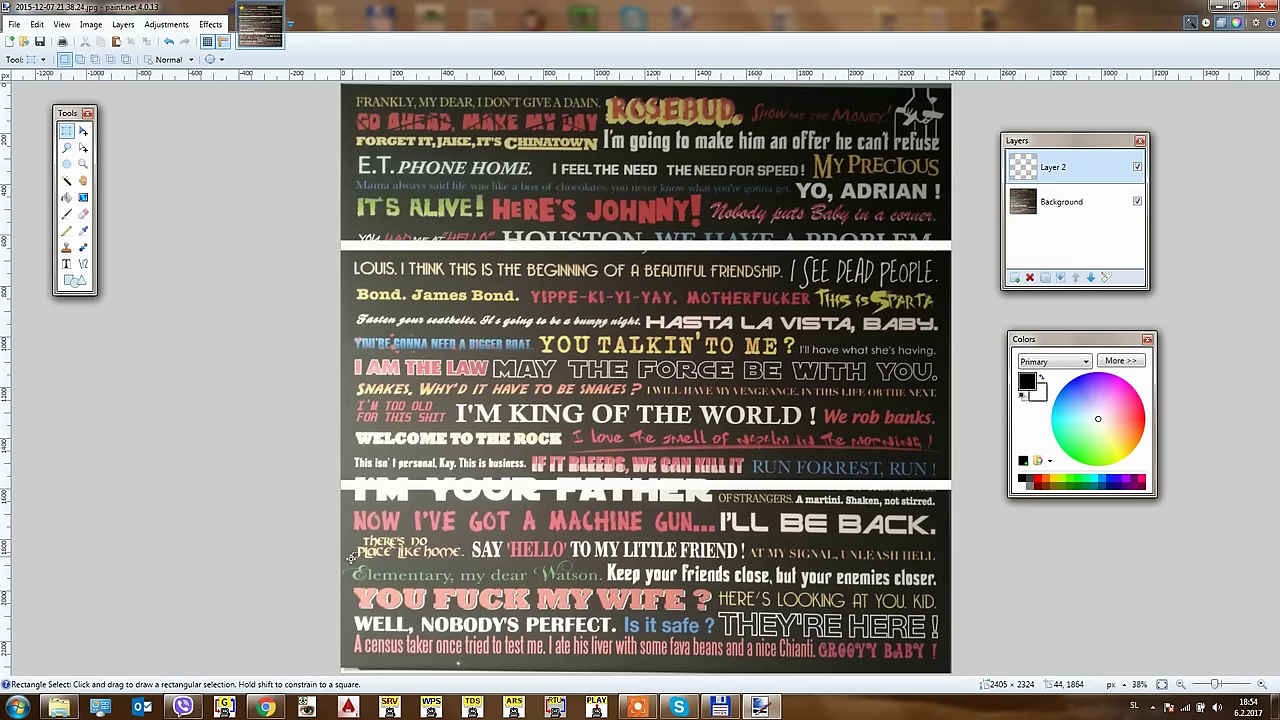
left_click(1138, 167)
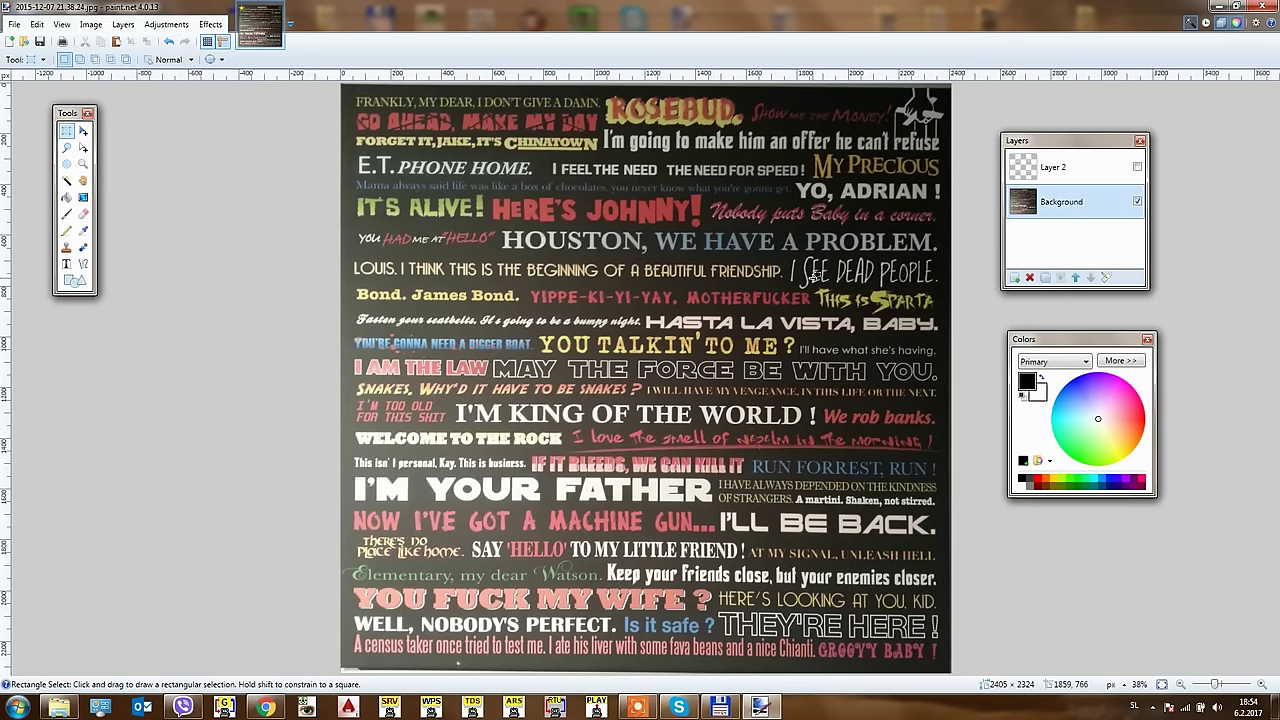
left_click(1138, 167)
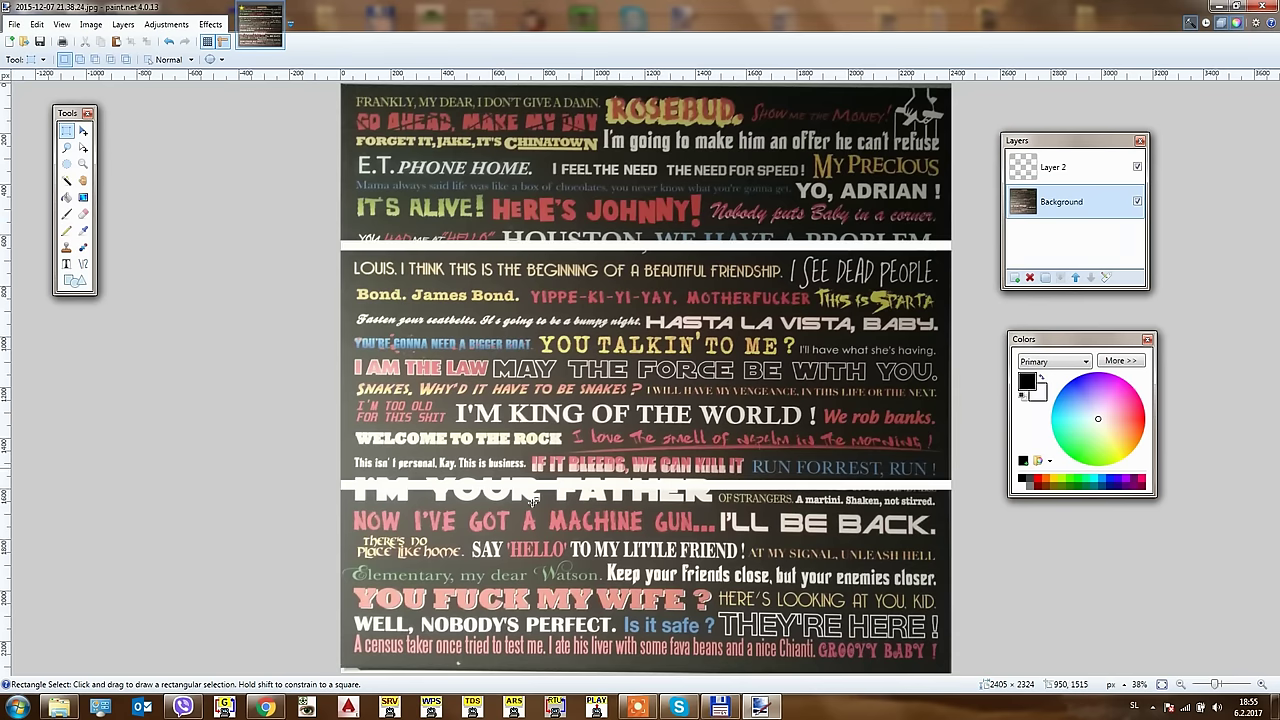
Clear the selection and fill Layer 2 with a diagonal black-to-white gradient
left_click_drag(614, 458, 354, 636)
key("g")
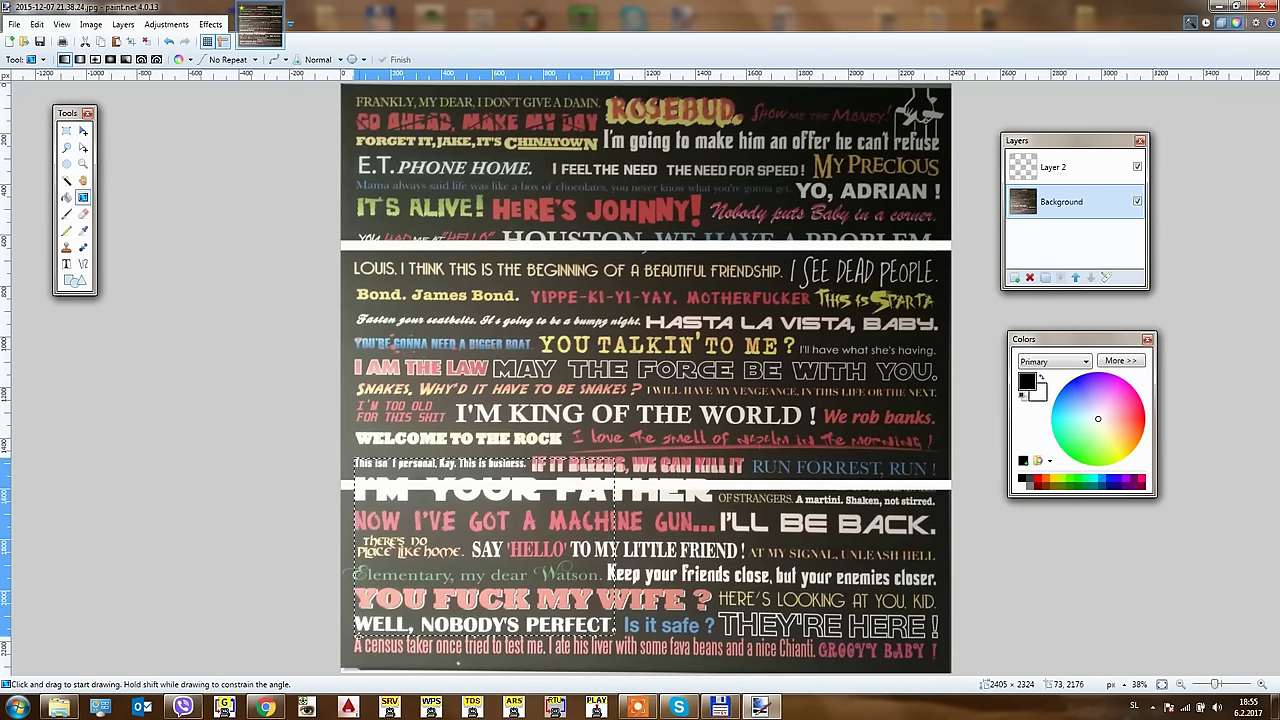
key("ctrl+d")
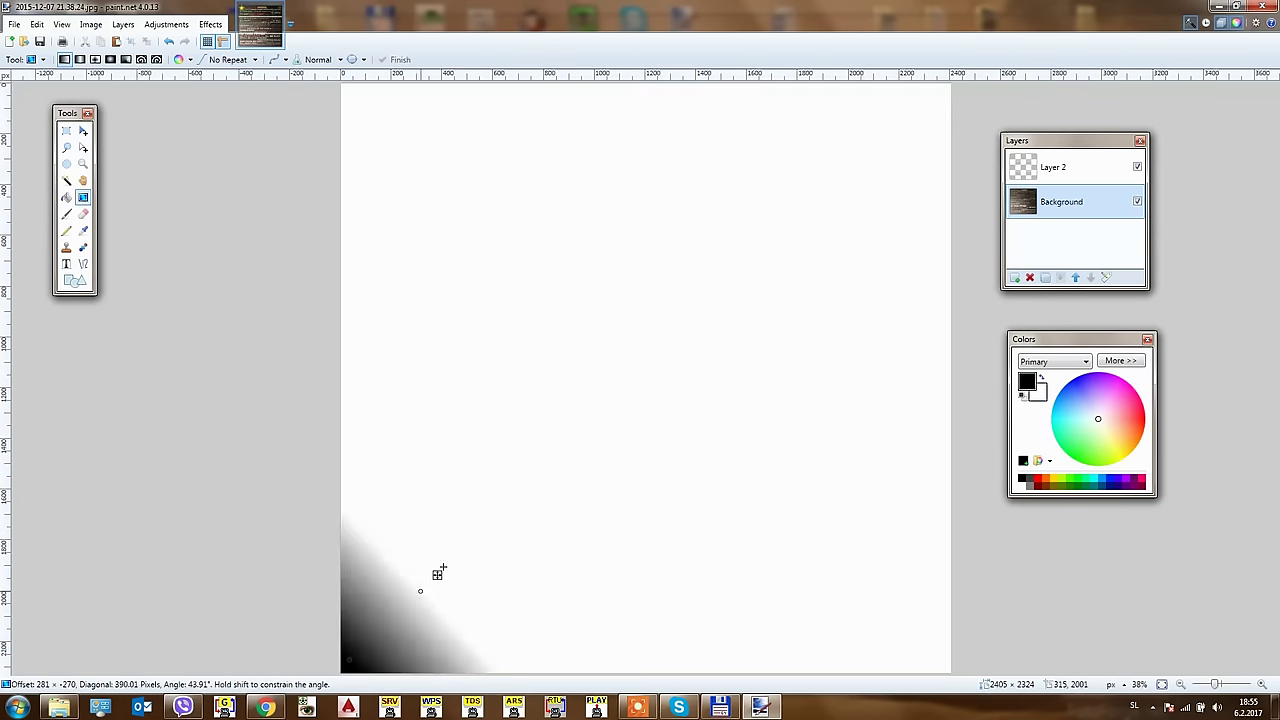
left_click_drag(352, 648, 717, 326)
key("ctrl+z")
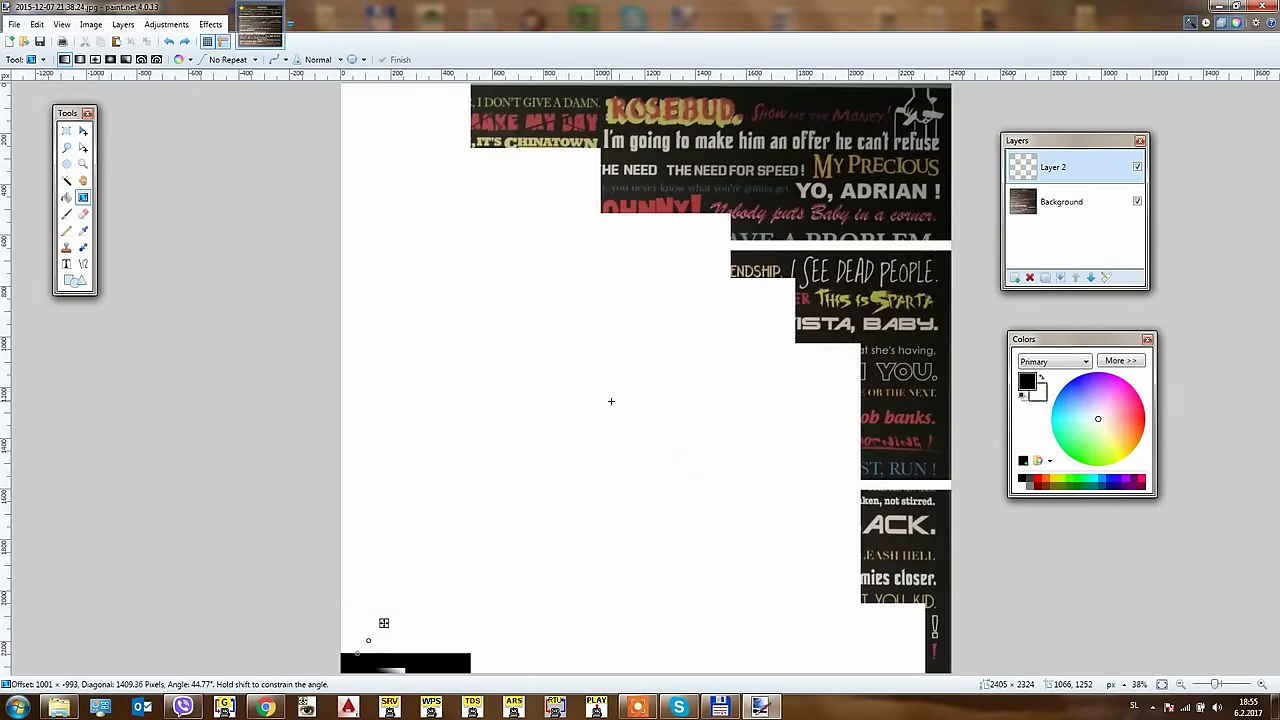
left_click_drag(357, 658, 778, 356)
Adjust the gradient colours' transparency and pick a light secondary colour in the expanded Colors panel
left_click(1122, 361)
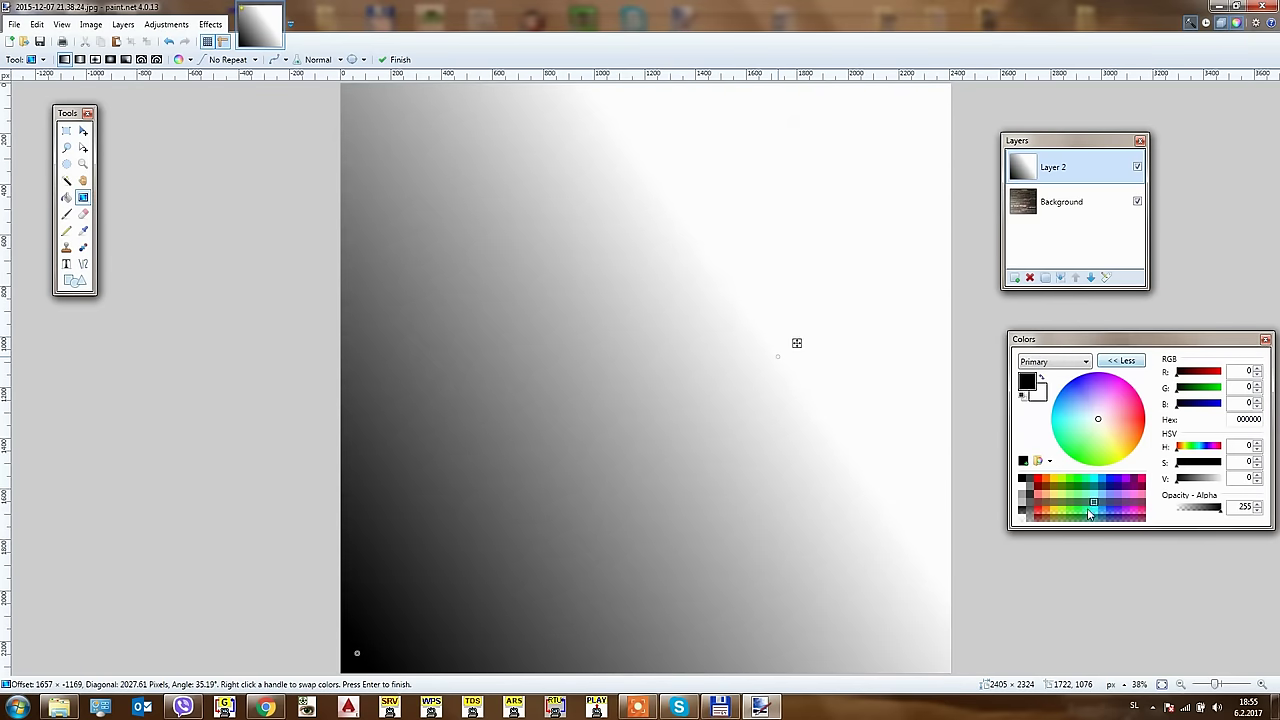
left_click(1022, 514)
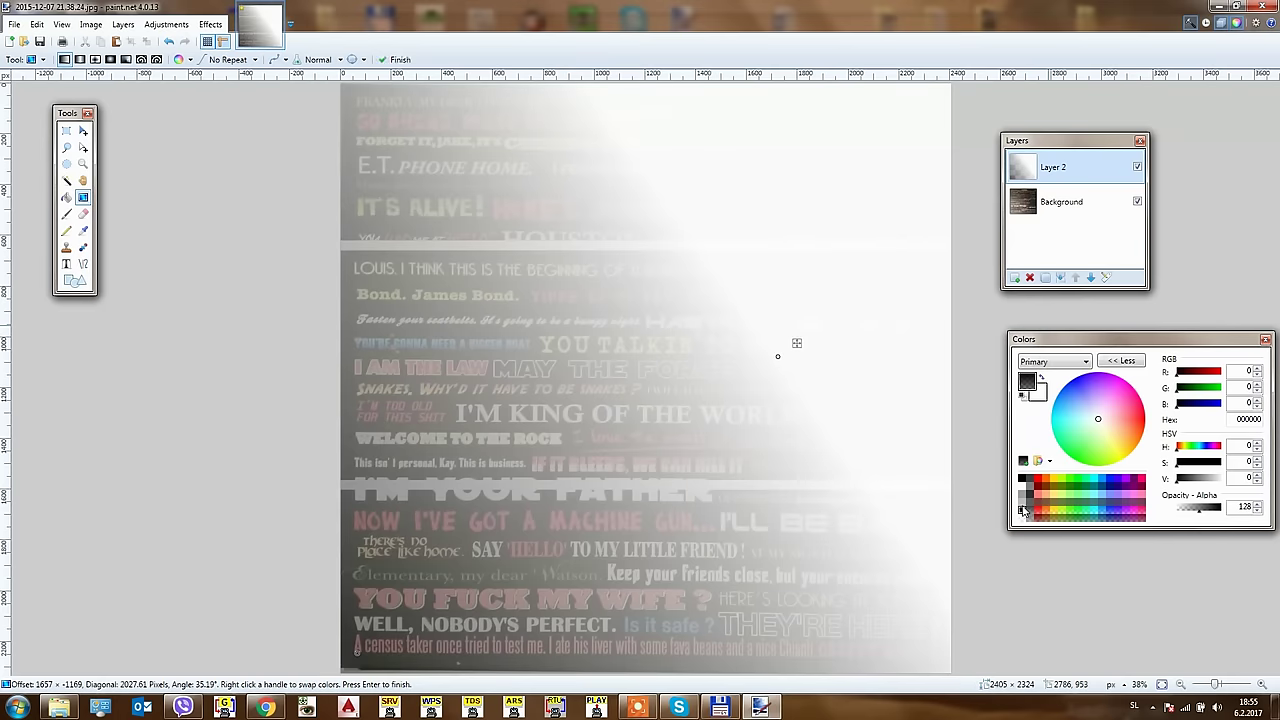
right_click(1022, 517)
left_click(1023, 480)
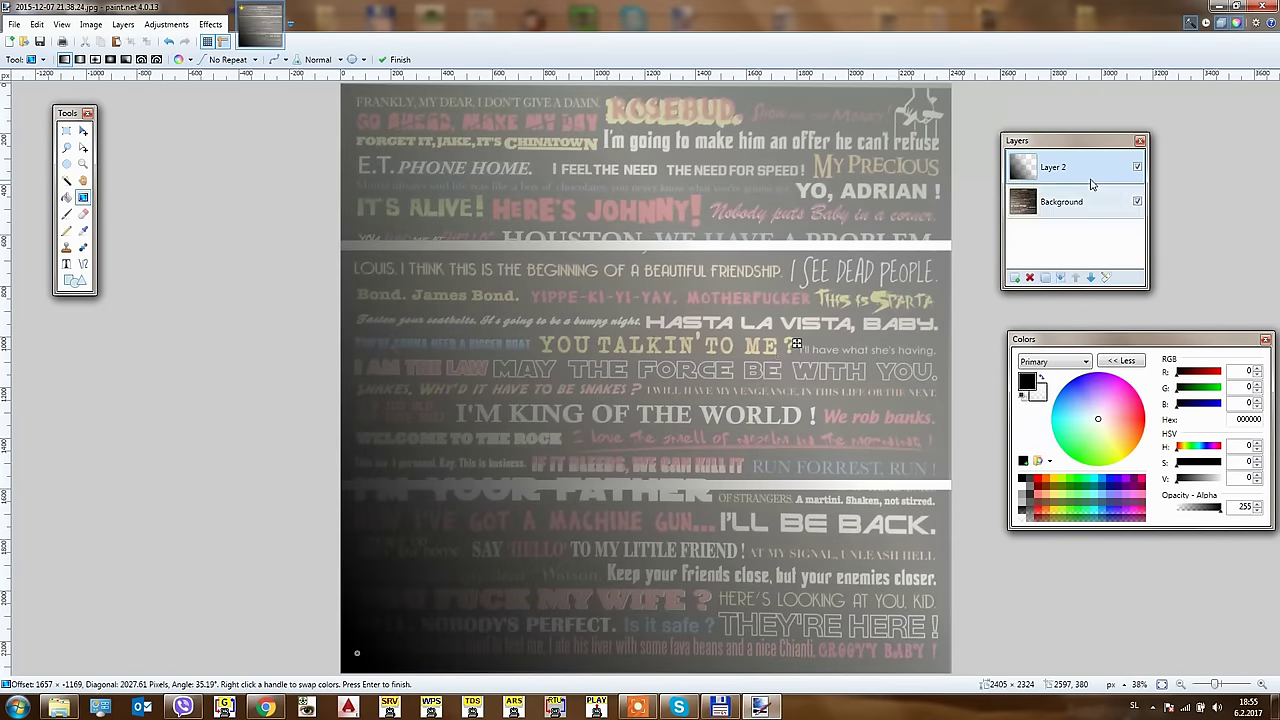
left_click(1108, 280)
left_click(665, 361)
Set Layer 2 to Color Burn at opacity 184 and merge it down into Background
key("Down")
key("Down")
key("Down")
left_click(666, 362)
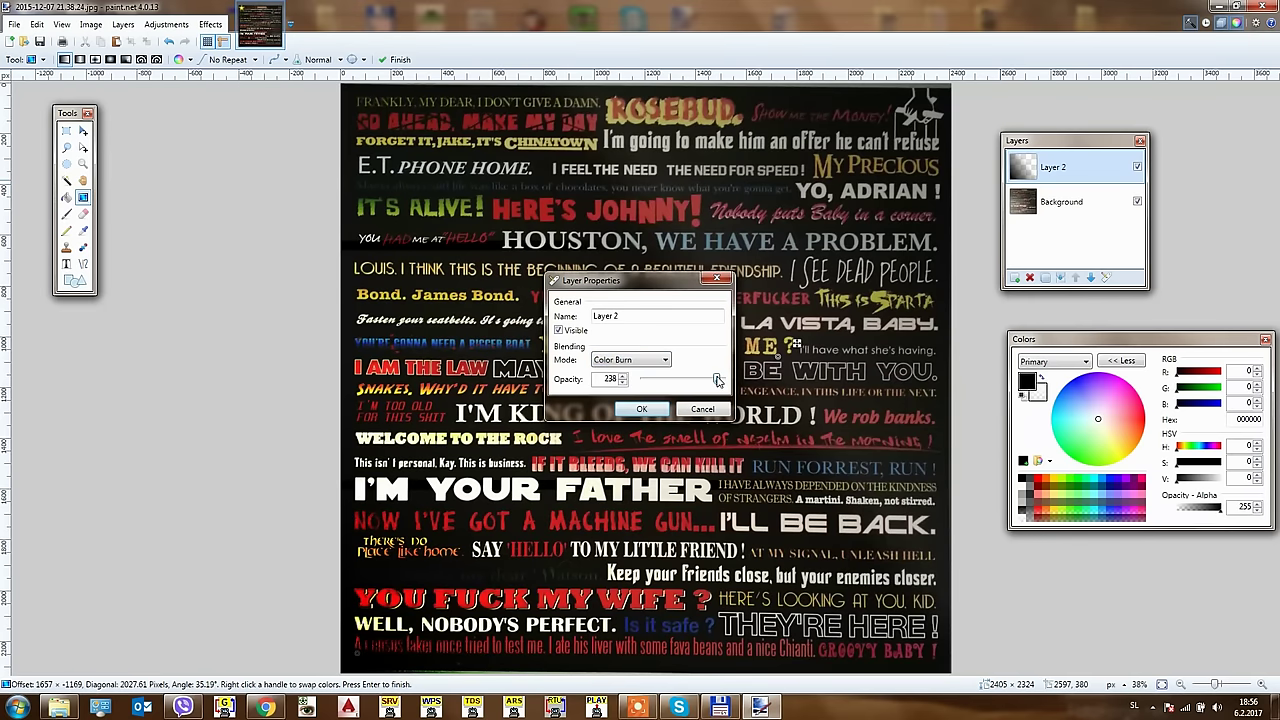
left_click_drag(722, 379, 705, 381)
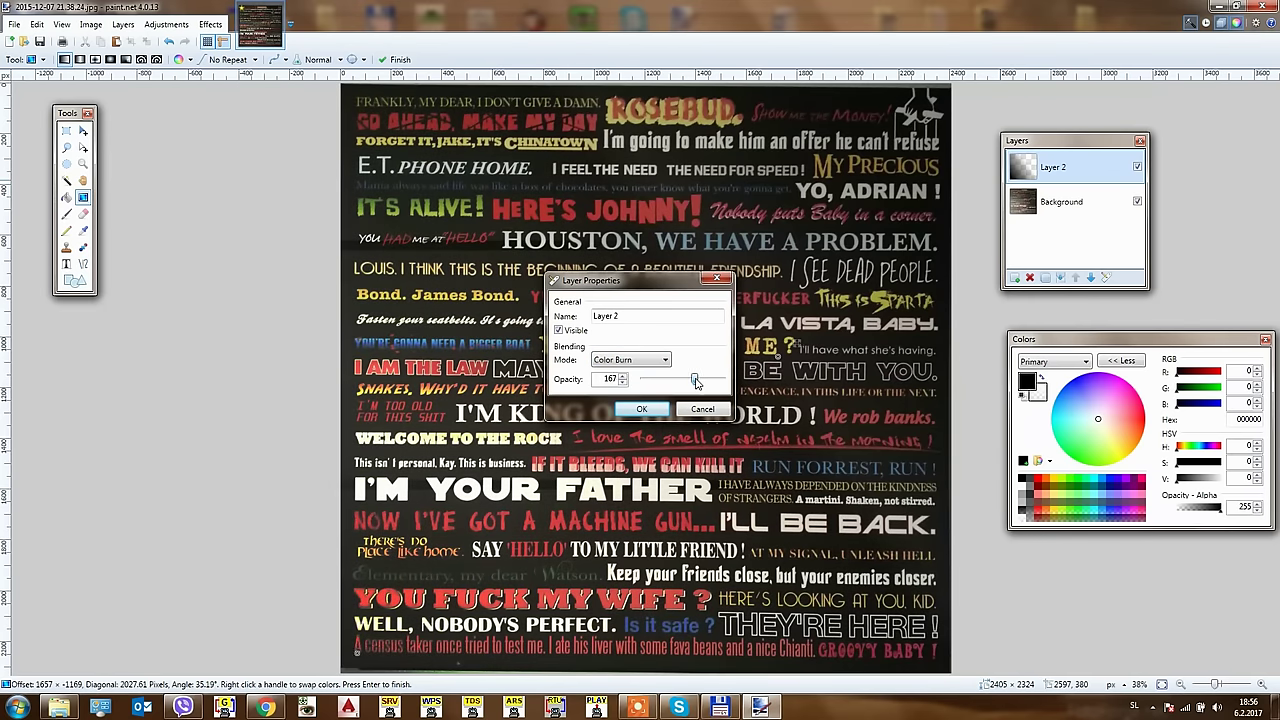
left_click(650, 411)
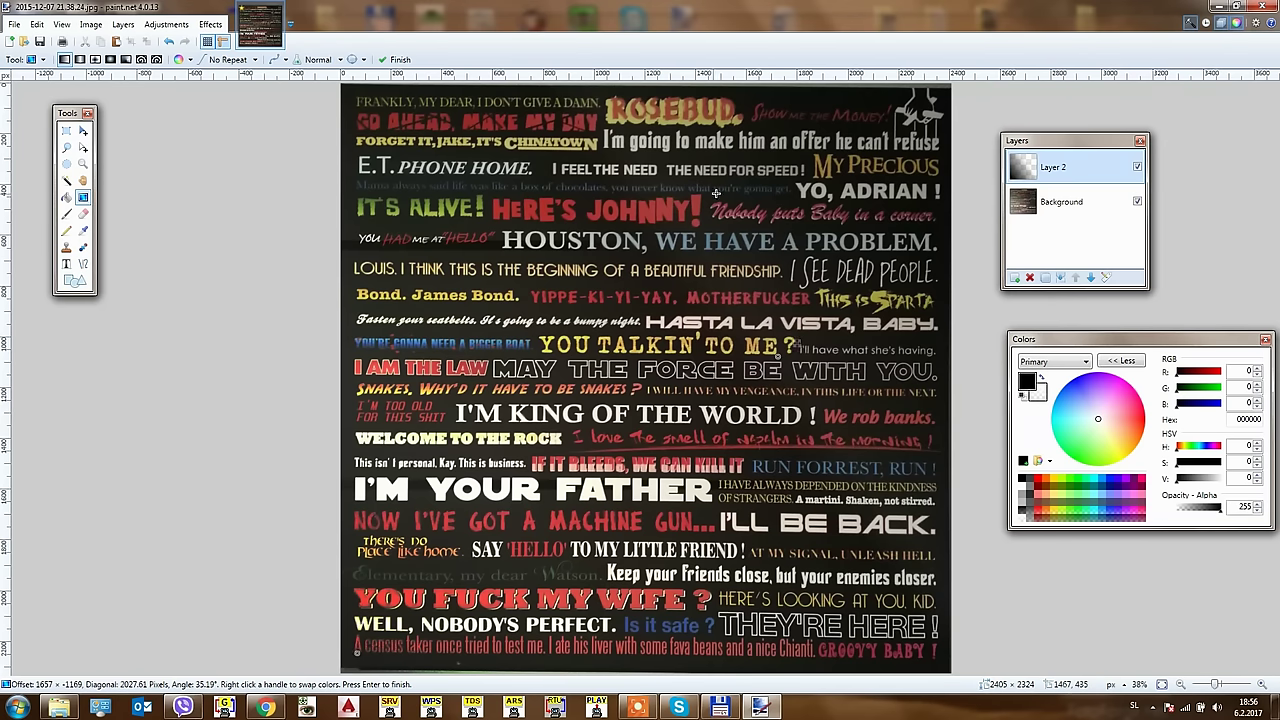
left_click(1106, 278)
mouse_move(697, 379)
left_mouse_down()
mouse_move(652, 379)
mouse_move(699, 406)
left_mouse_up()
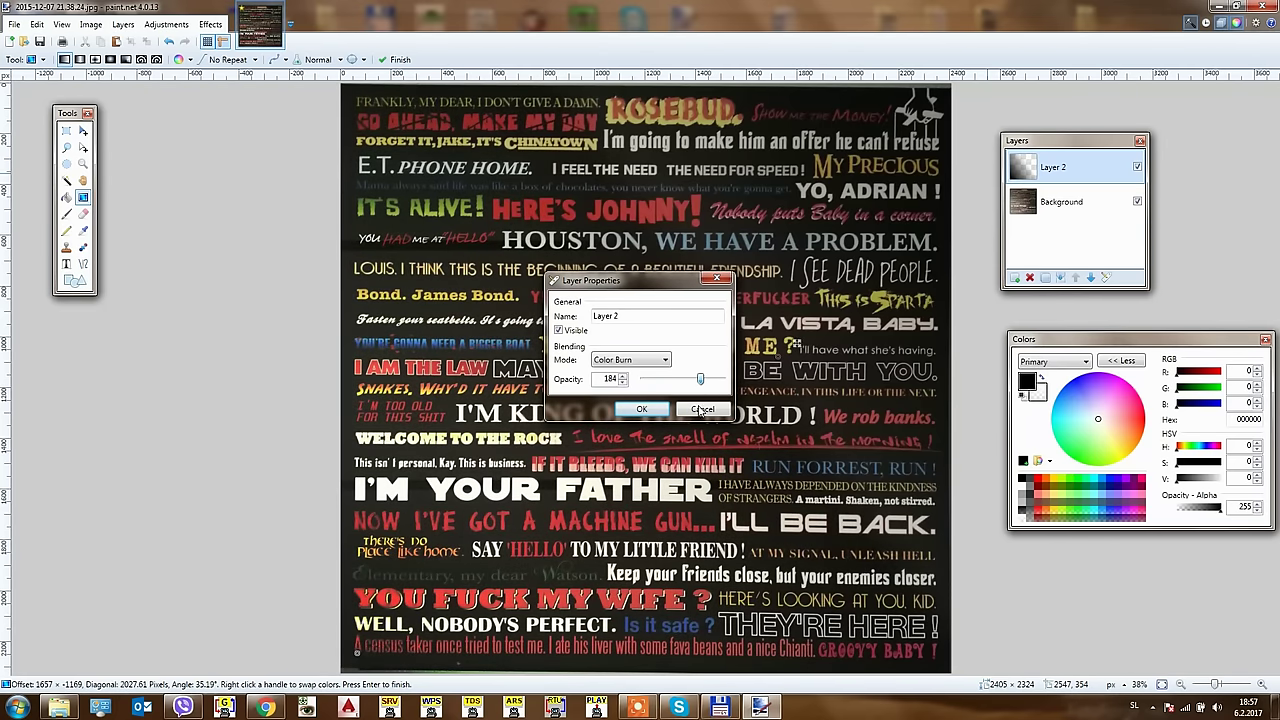
left_click(648, 409)
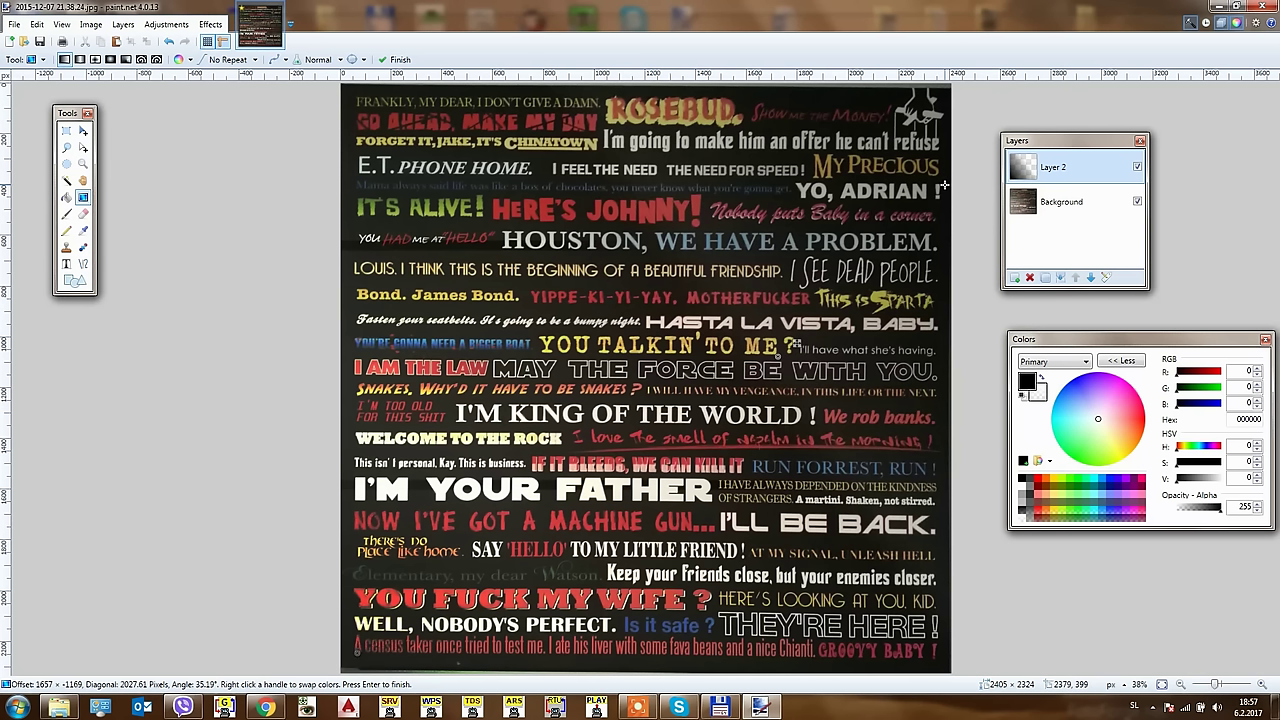
left_click(1062, 278)
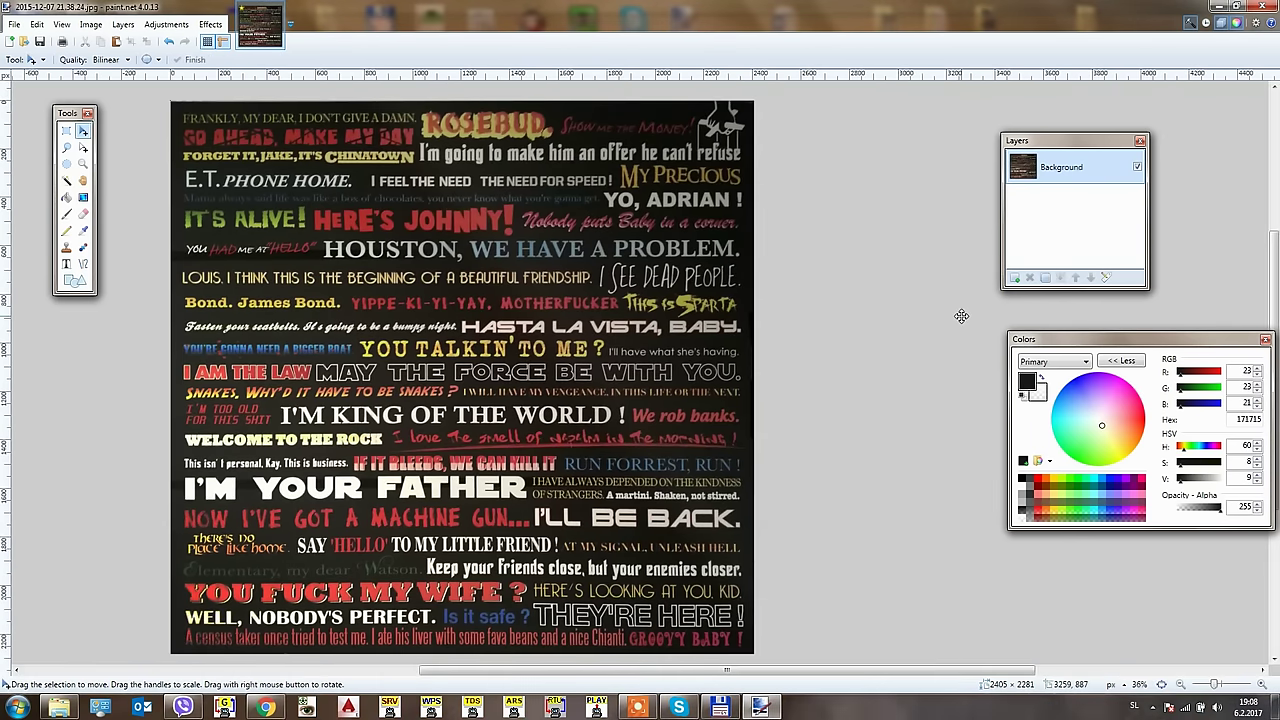
Raise the poster's saturation to 118 with Hue / Saturation and apply it
left_click(166, 24)
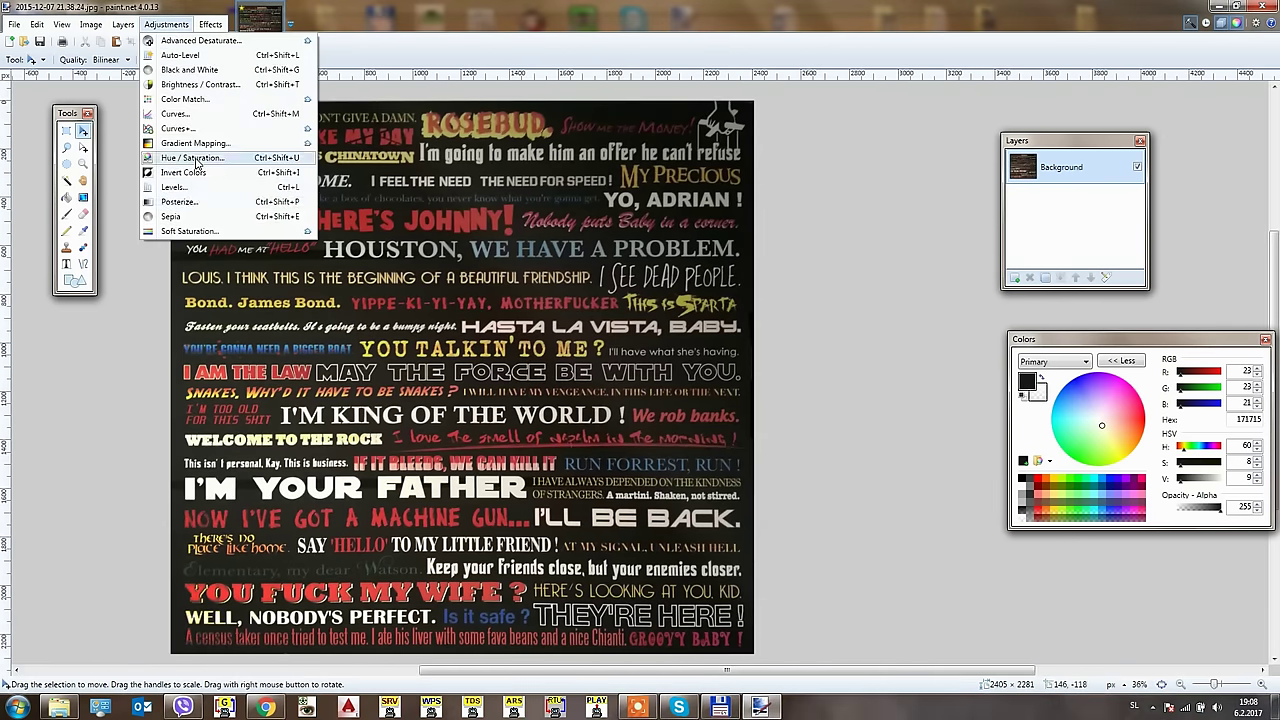
left_click(196, 158)
left_click_drag(655, 270, 903, 270)
left_click(969, 330)
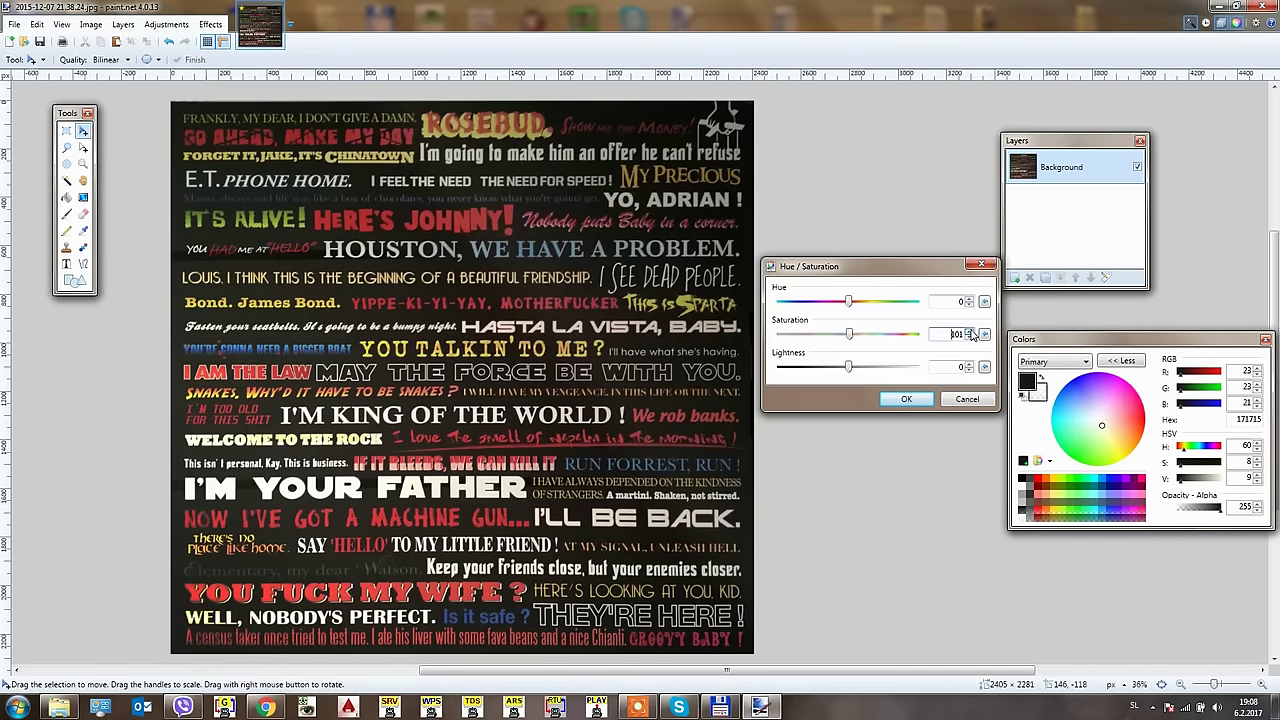
left_click_drag(970, 333, 969, 337)
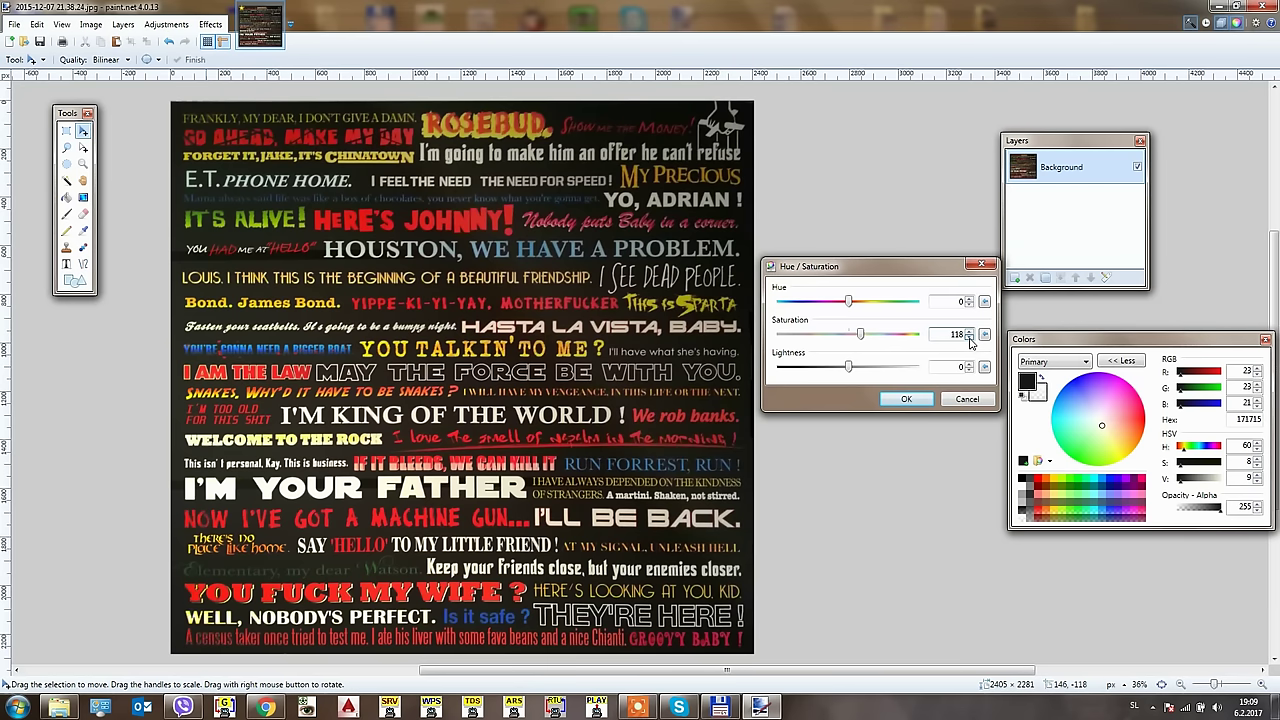
left_click(906, 398)
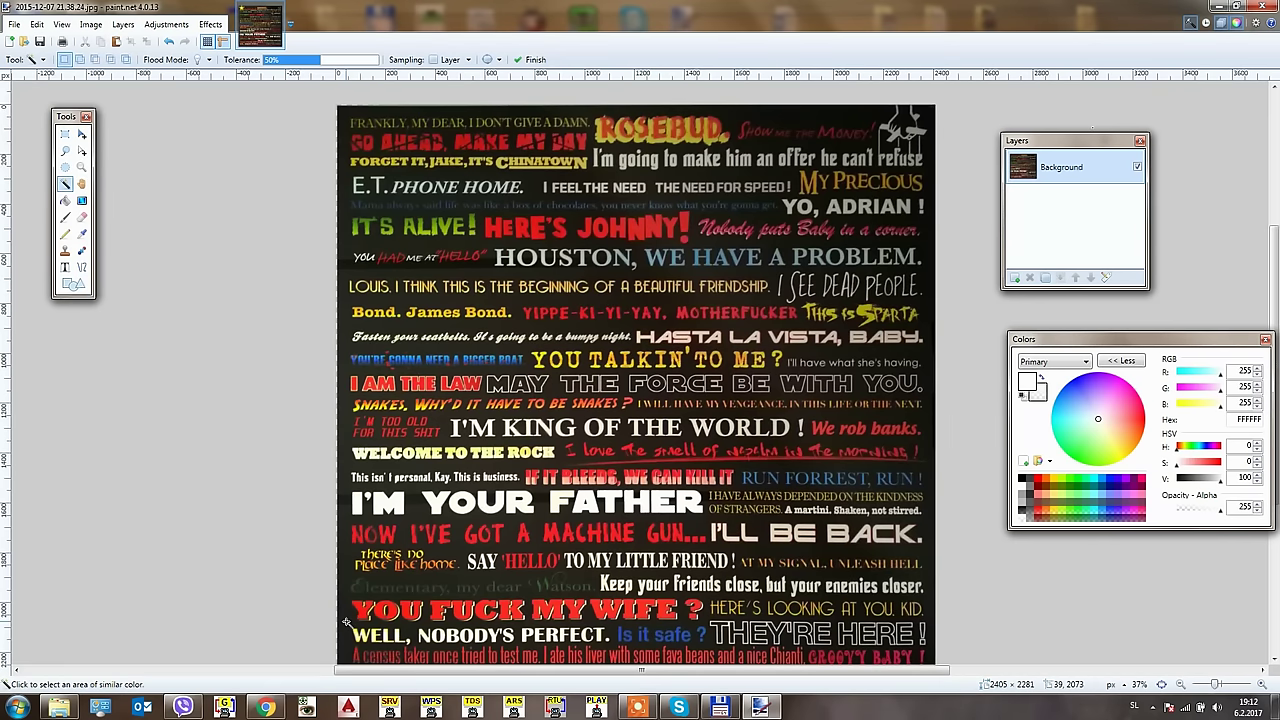
Select the area around 'WELL, NOBODY'S PERFECT.' with a rectangle selection
left_click(347, 624)
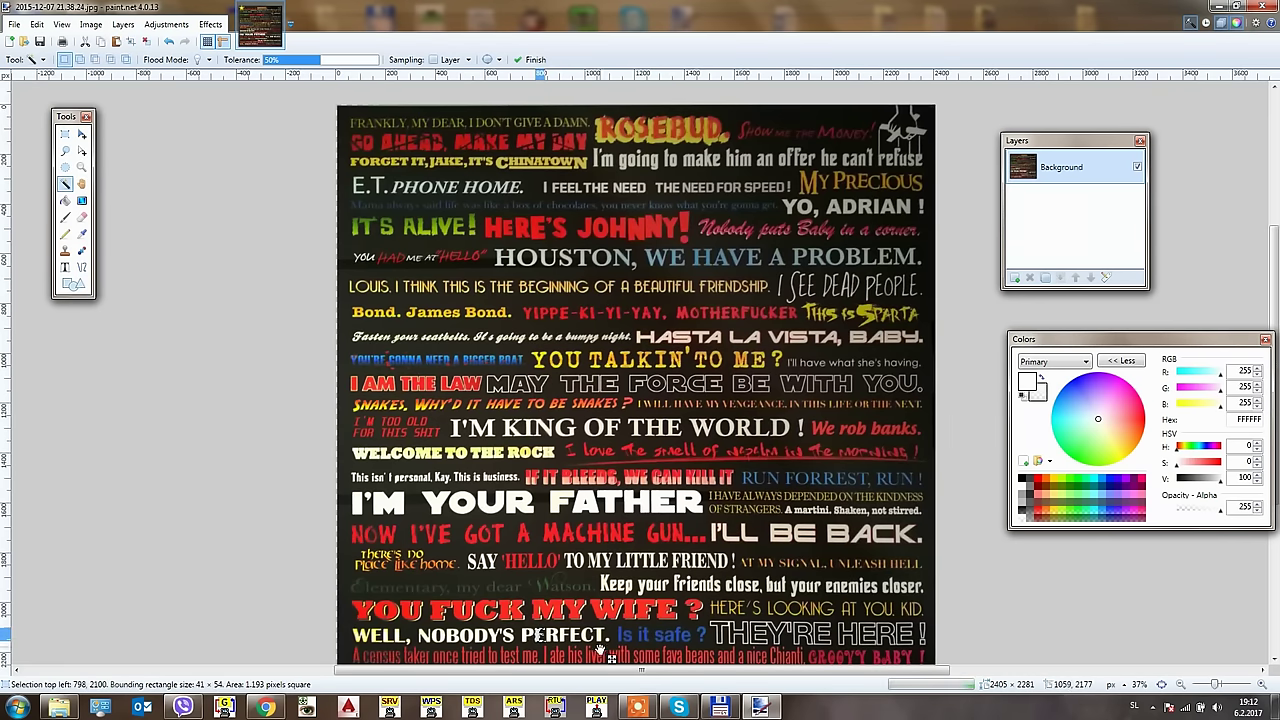
key("s")
left_click(351, 624)
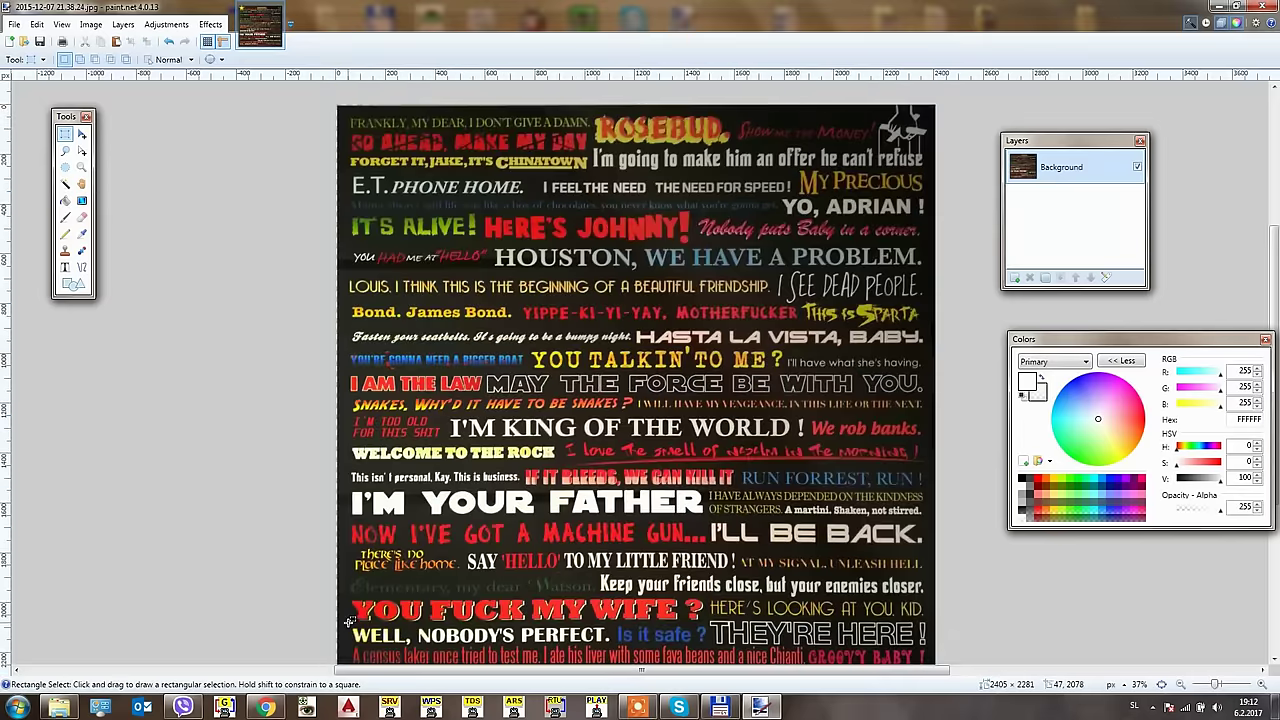
left_click_drag(348, 623, 617, 645)
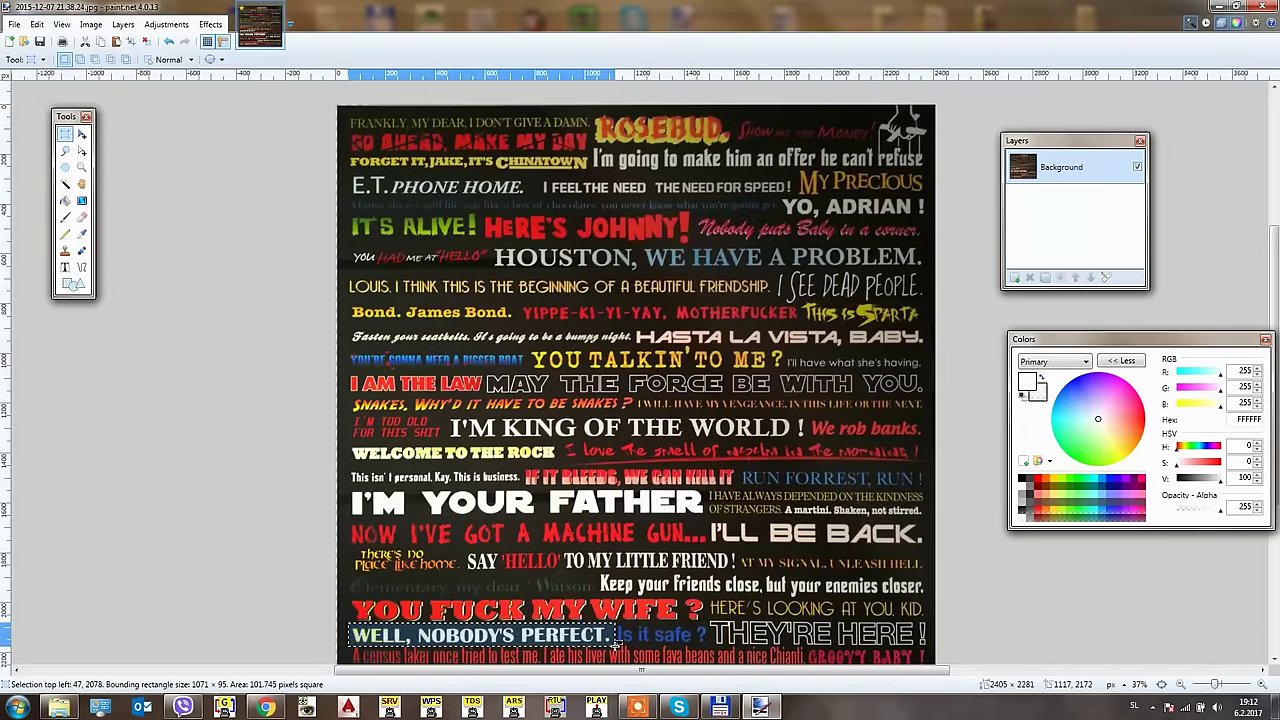
left_click(65, 183)
scroll(358, 604, "up", 2, "ctrl")
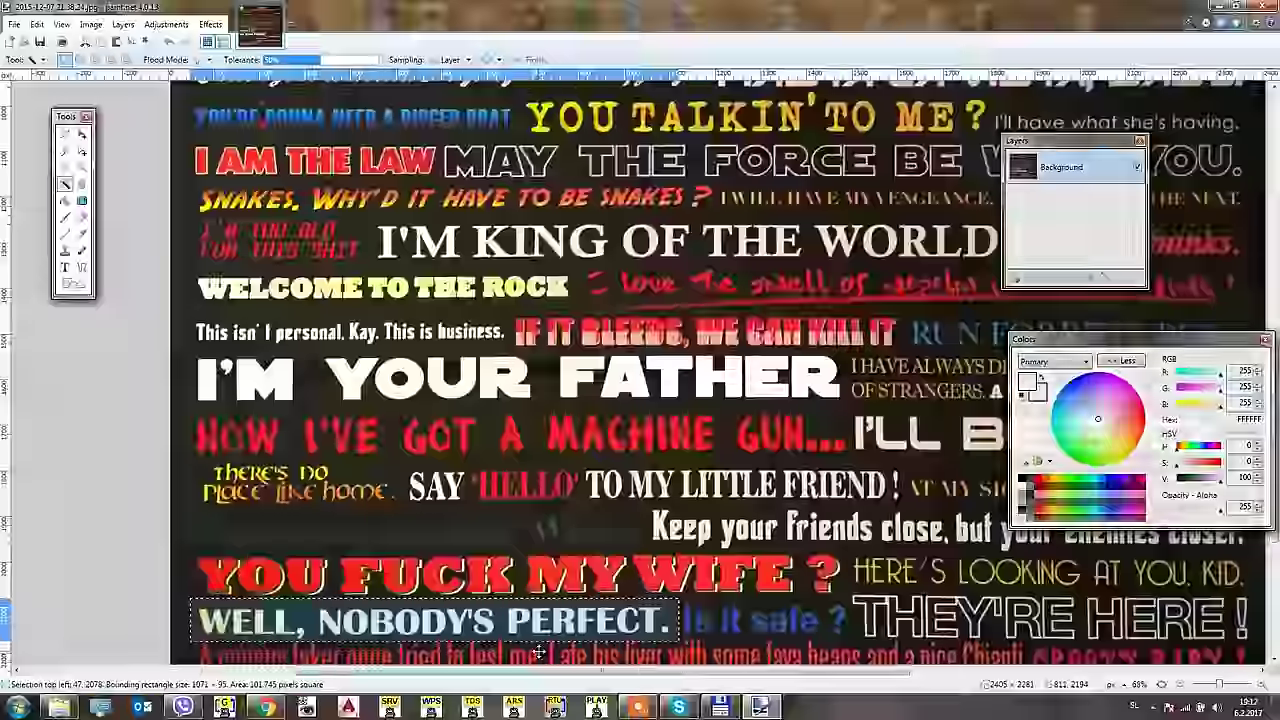
scroll(358, 604, "up", 1, "ctrl")
Magic-wand the white letters of NOBODY'S and neighbouring words into the selection
left_click(358, 604)
left_click(305, 605, "ctrl")
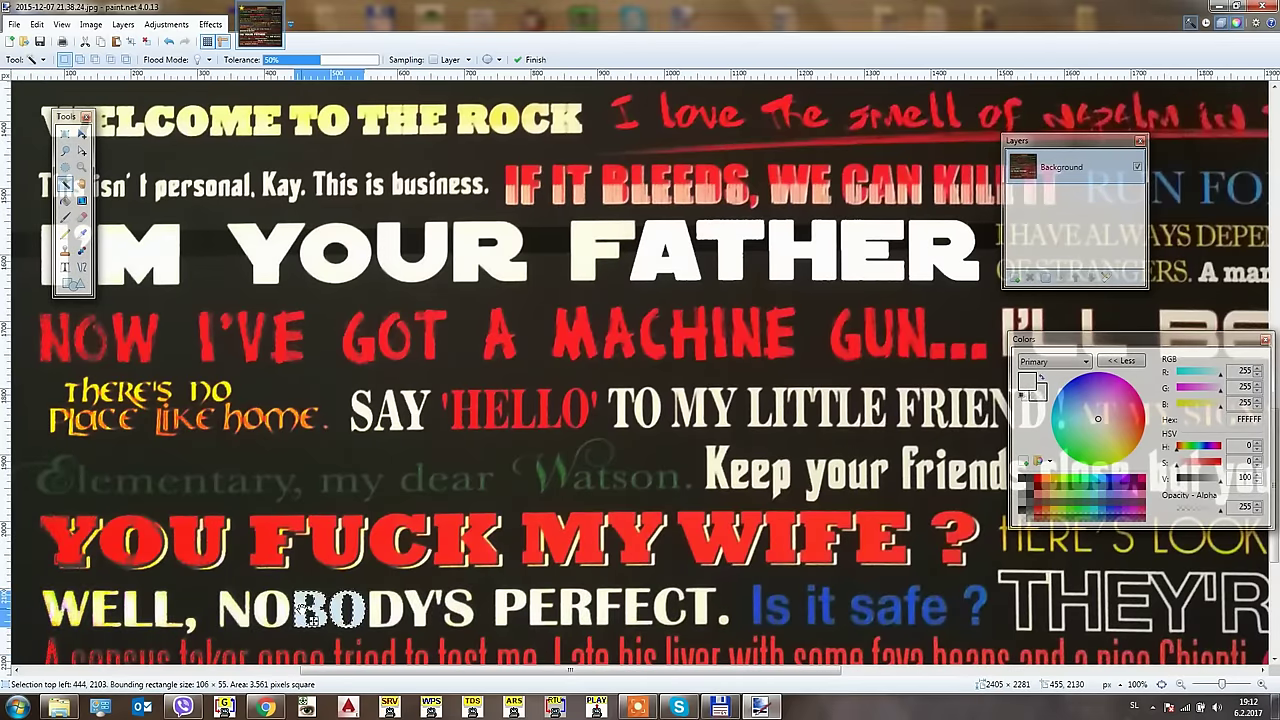
left_click(382, 610, "ctrl")
left_click(275, 607, "ctrl")
left_click(237, 607, "ctrl")
left_click(190, 618, "ctrl")
left_click(162, 607, "ctrl")
left_click(137, 607, "ctrl")
left_click(106, 607, "ctrl")
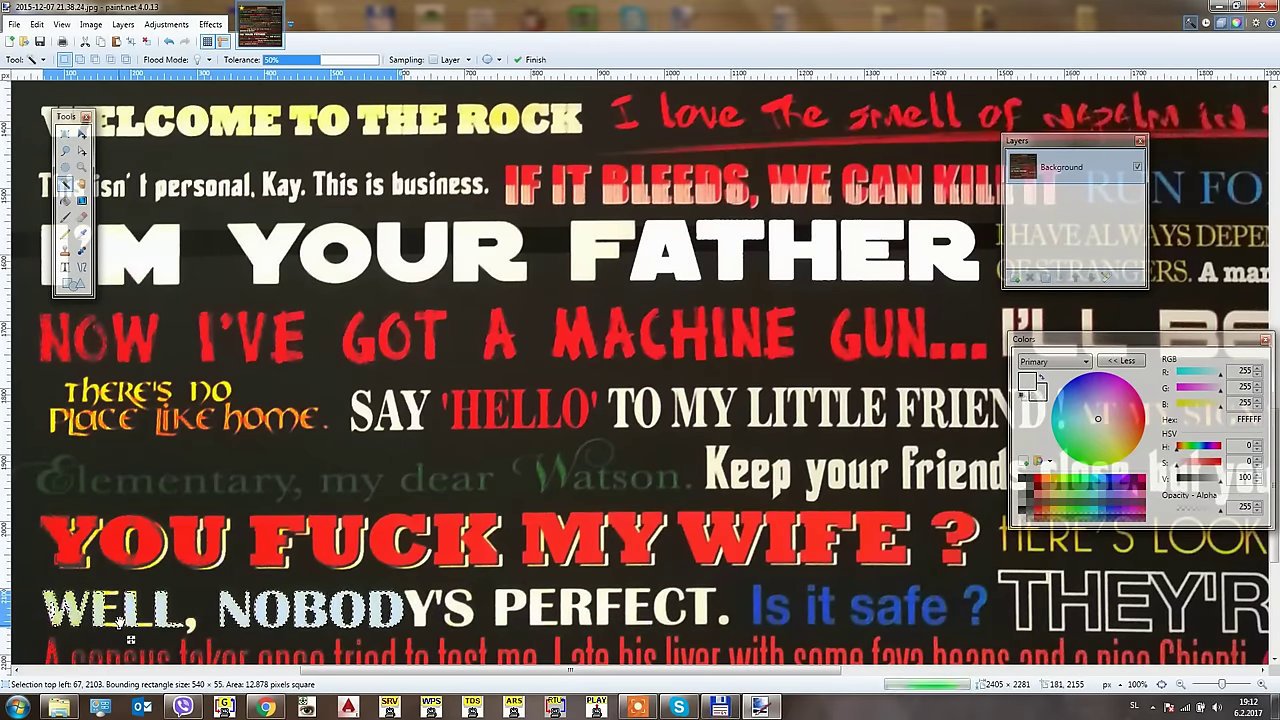
Extend the selection to the white text across the whole image
left_click(118, 630, "ctrl")
scroll(125, 641, "up", 2, "ctrl")
scroll(125, 641, "down", 2, "ctrl")
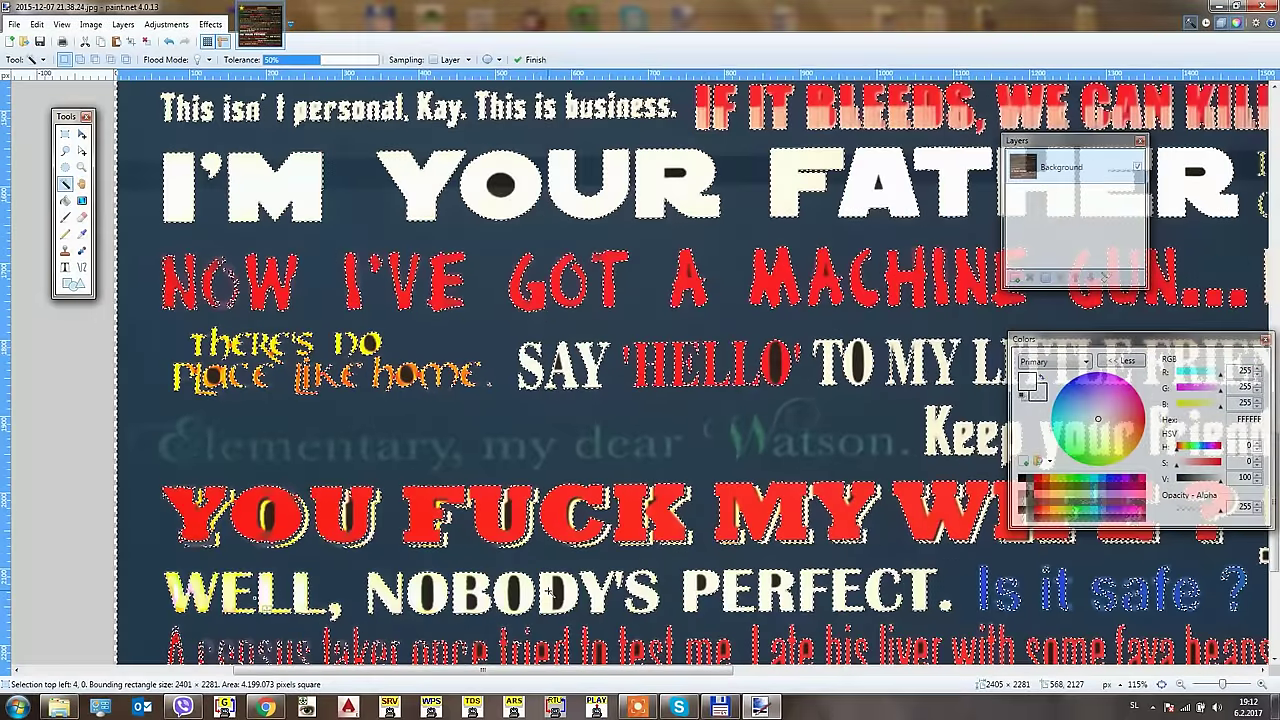
scroll(550, 592, "down", 2, "ctrl")
scroll(550, 592, "down", 2)
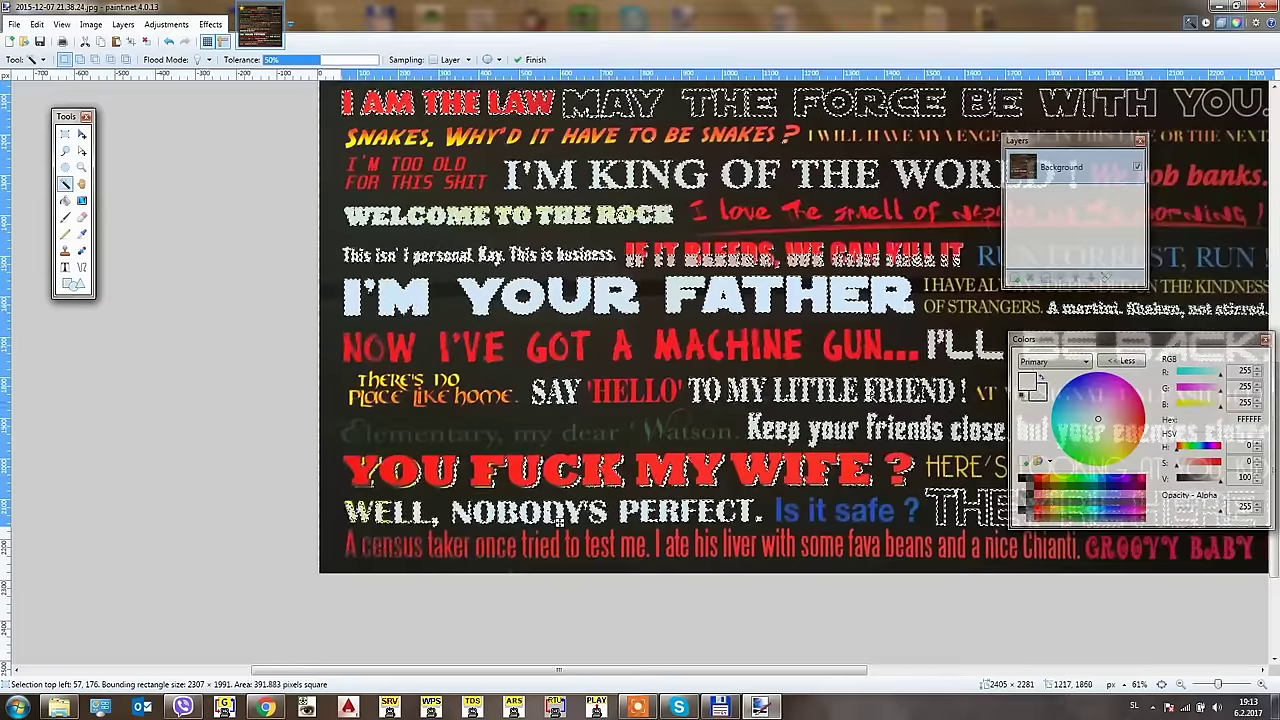
Magic-wand all the white text, including WELL, NOBODY'S and I'M YOUR FATHER, and delete it to transparency
key("f")
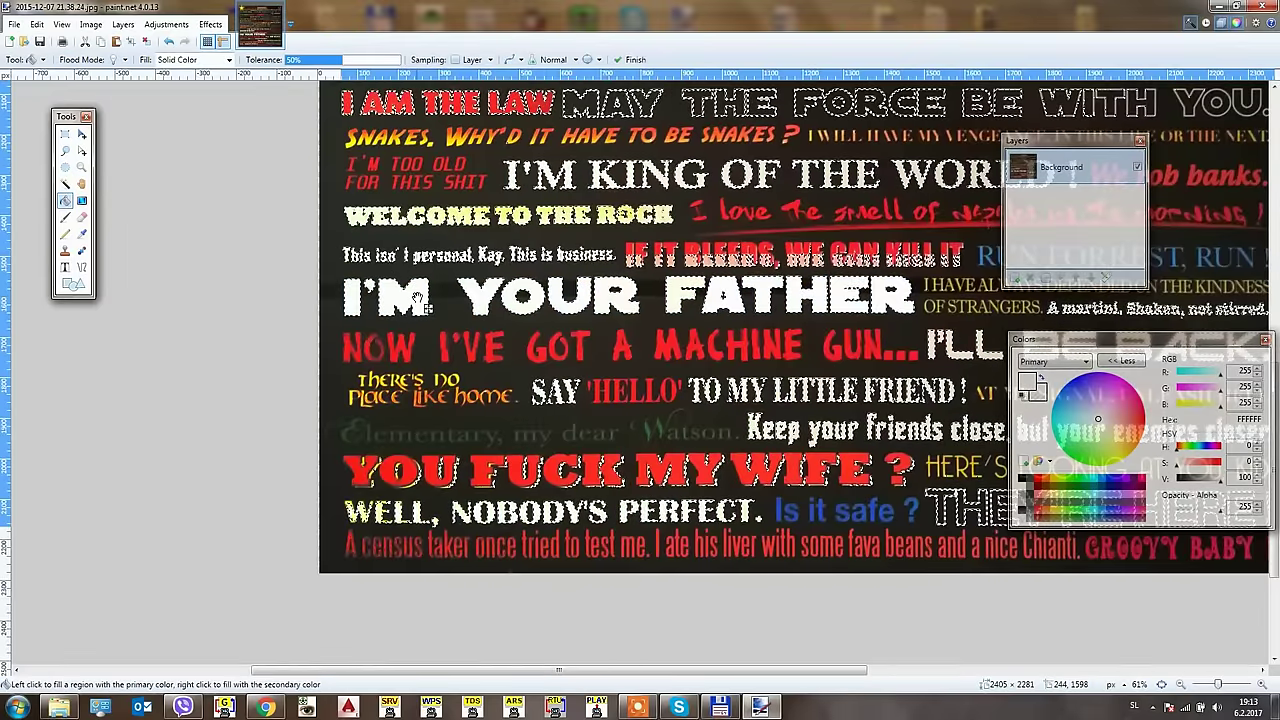
scroll(497, 218, "up", 1, "ctrl")
scroll(455, 405, "up", 3)
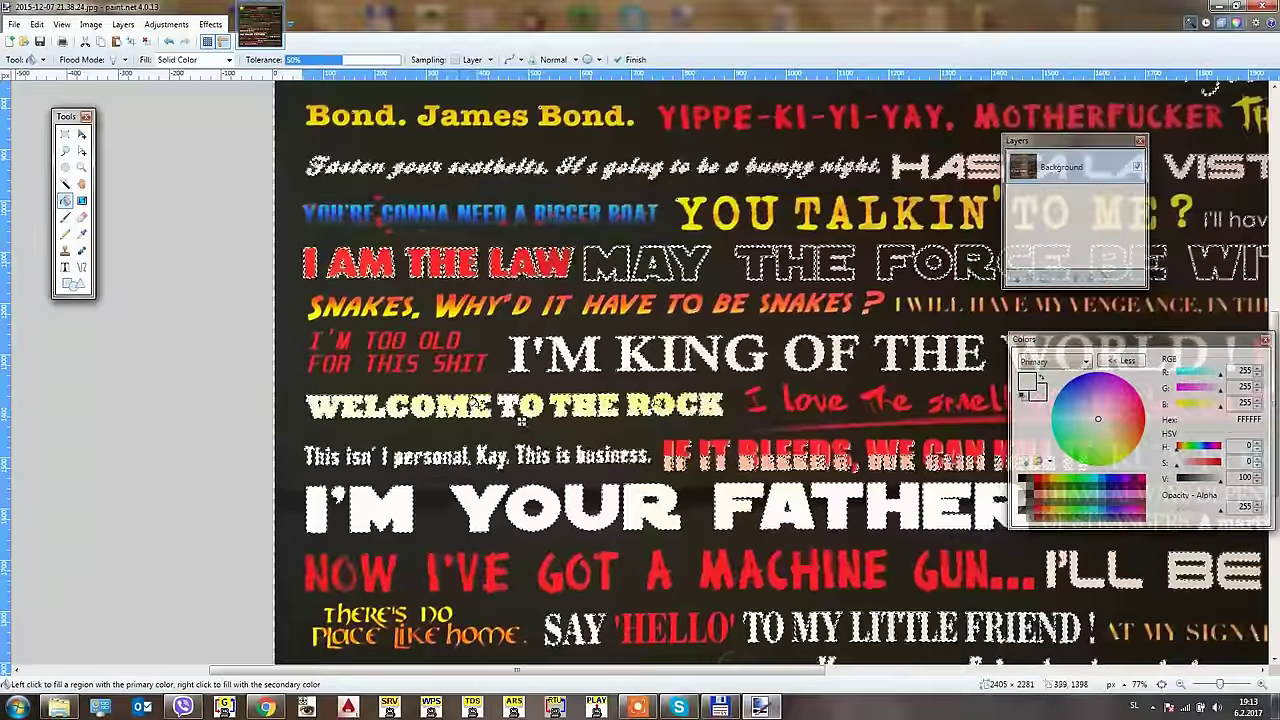
key("s")
scroll(390, 316, "down", 2, "ctrl")
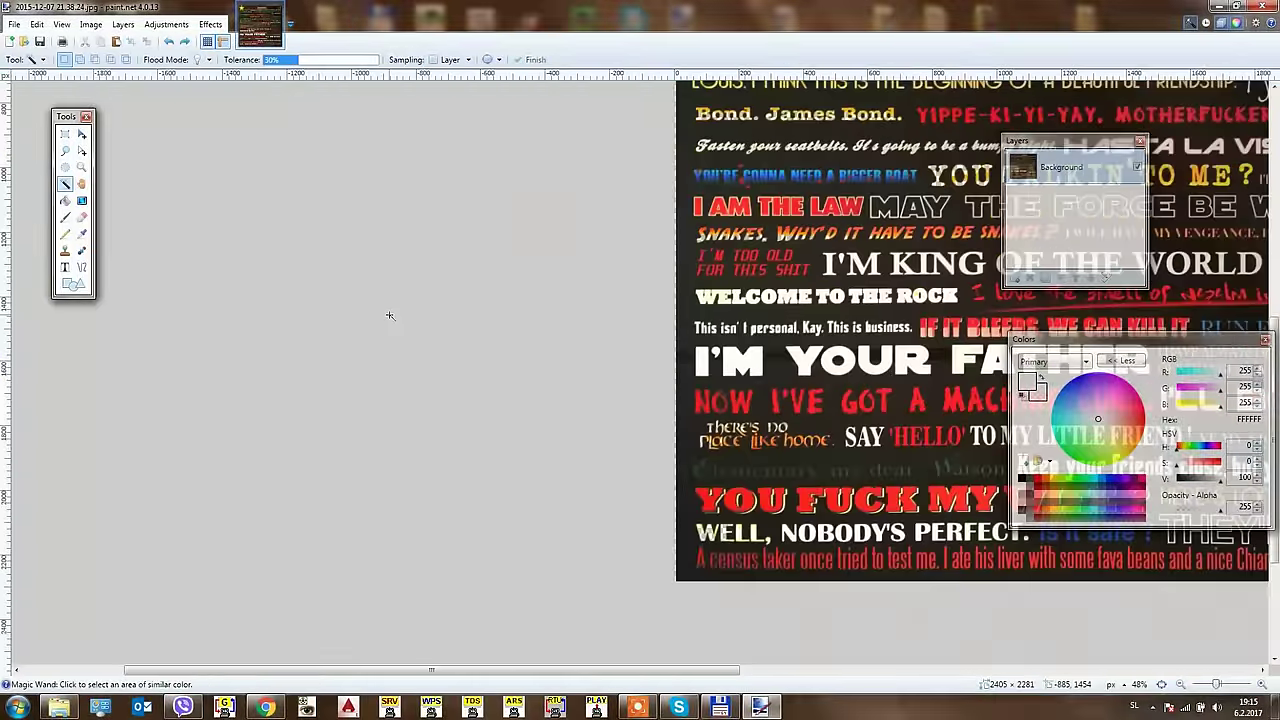
left_click(807, 364)
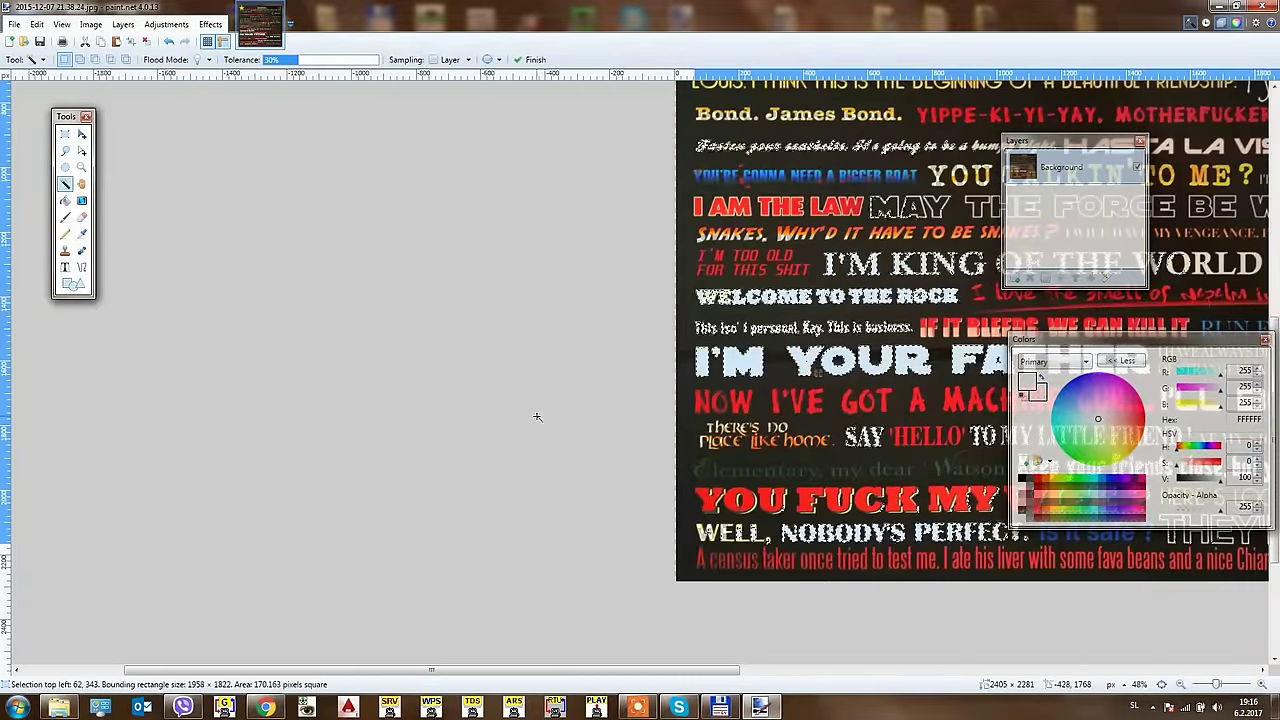
key("Delete")
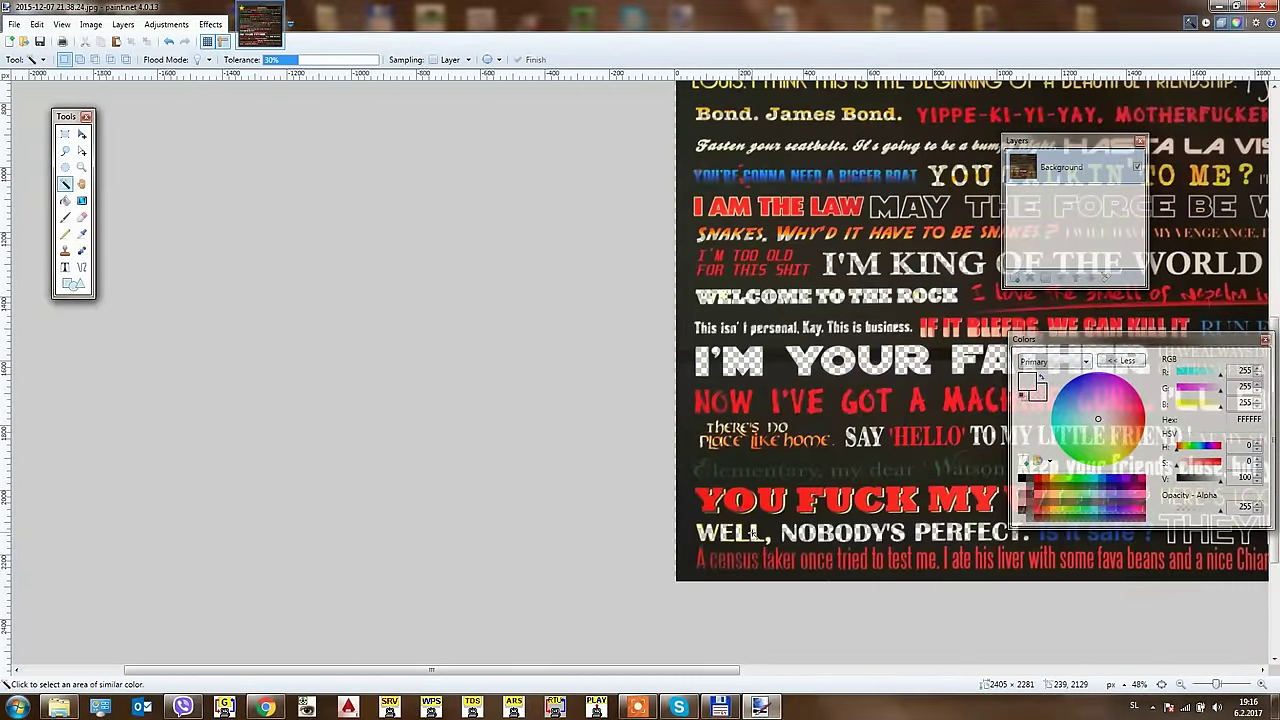
scroll(753, 533, "up", 4, "ctrl")
scroll(753, 533, "up", 3, "ctrl")
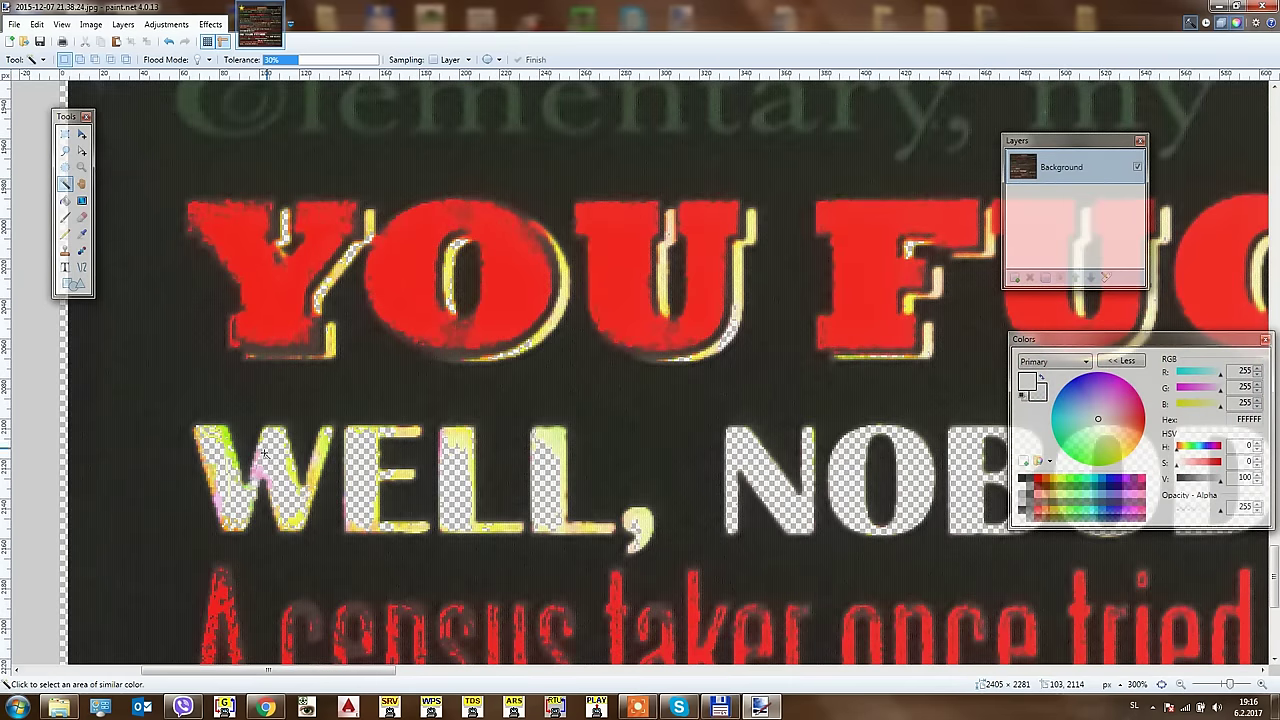
Delete the leftover L pixels and move the coloured Layer 2 beneath the Background
left_click(564, 451)
key("Delete")
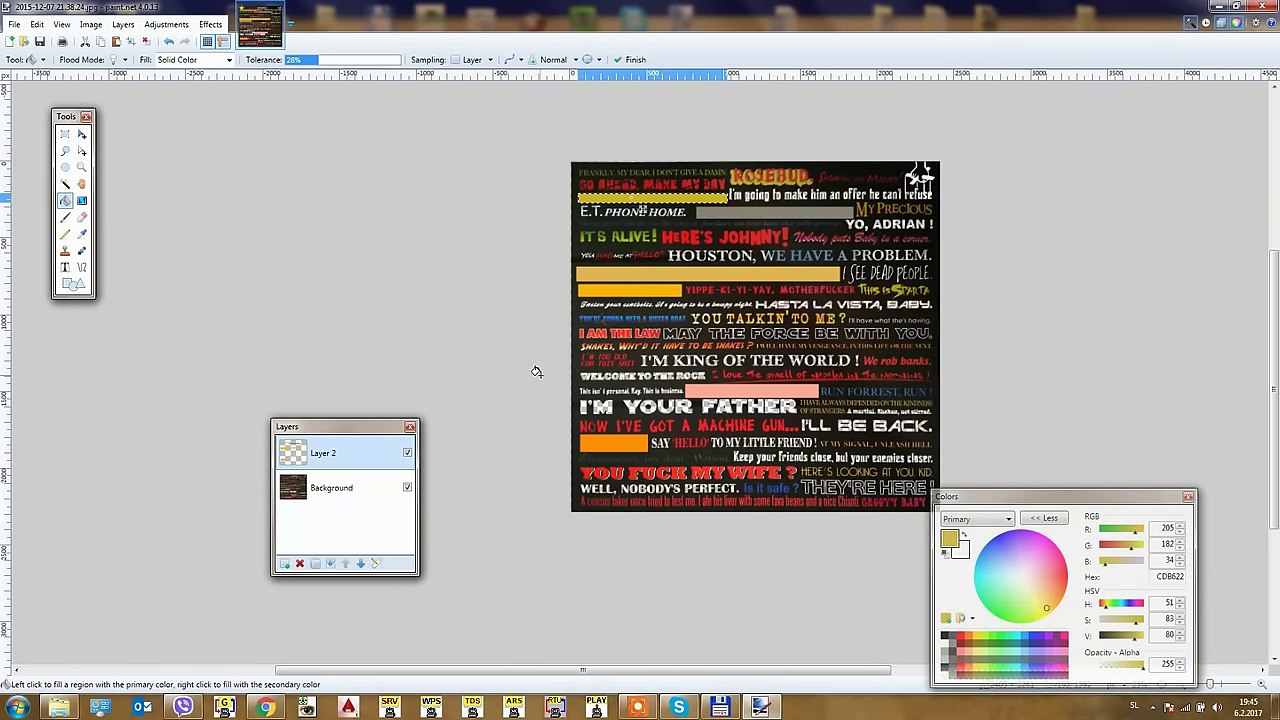
left_click_drag(1020, 496, 1086, 332)
left_click_drag(355, 458, 355, 492)
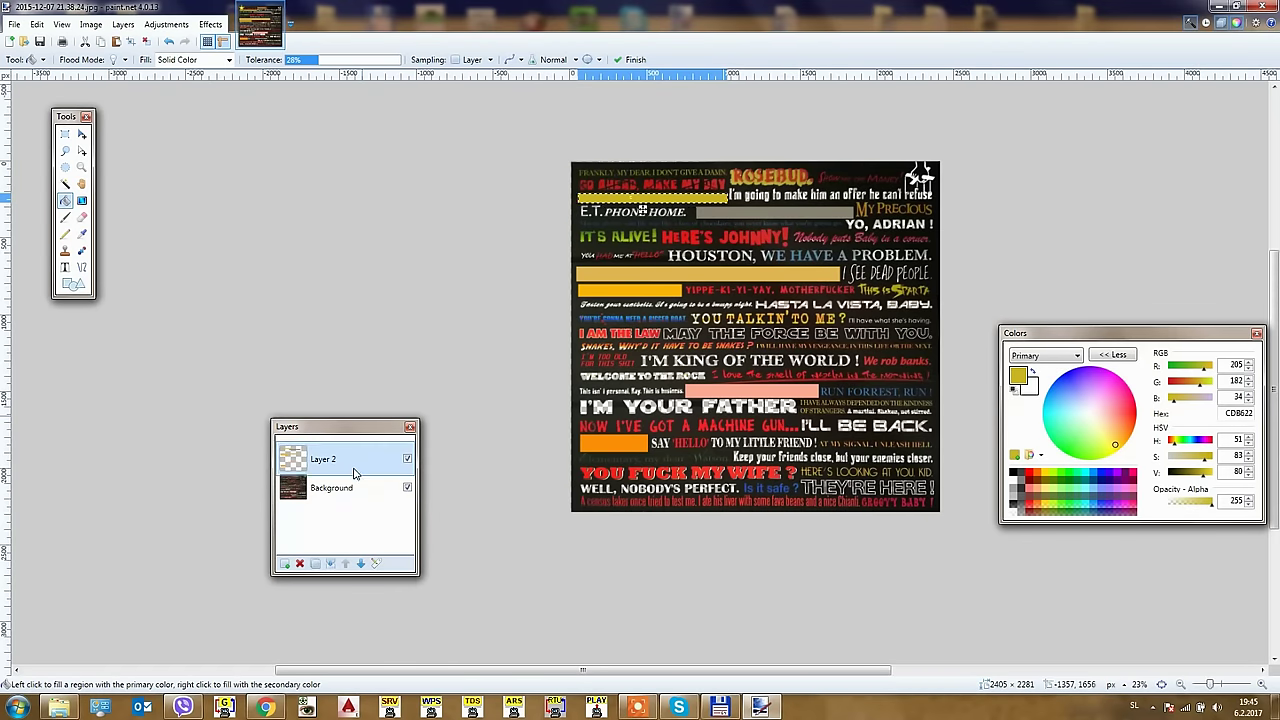
scroll(1020, 214, "up", 1)
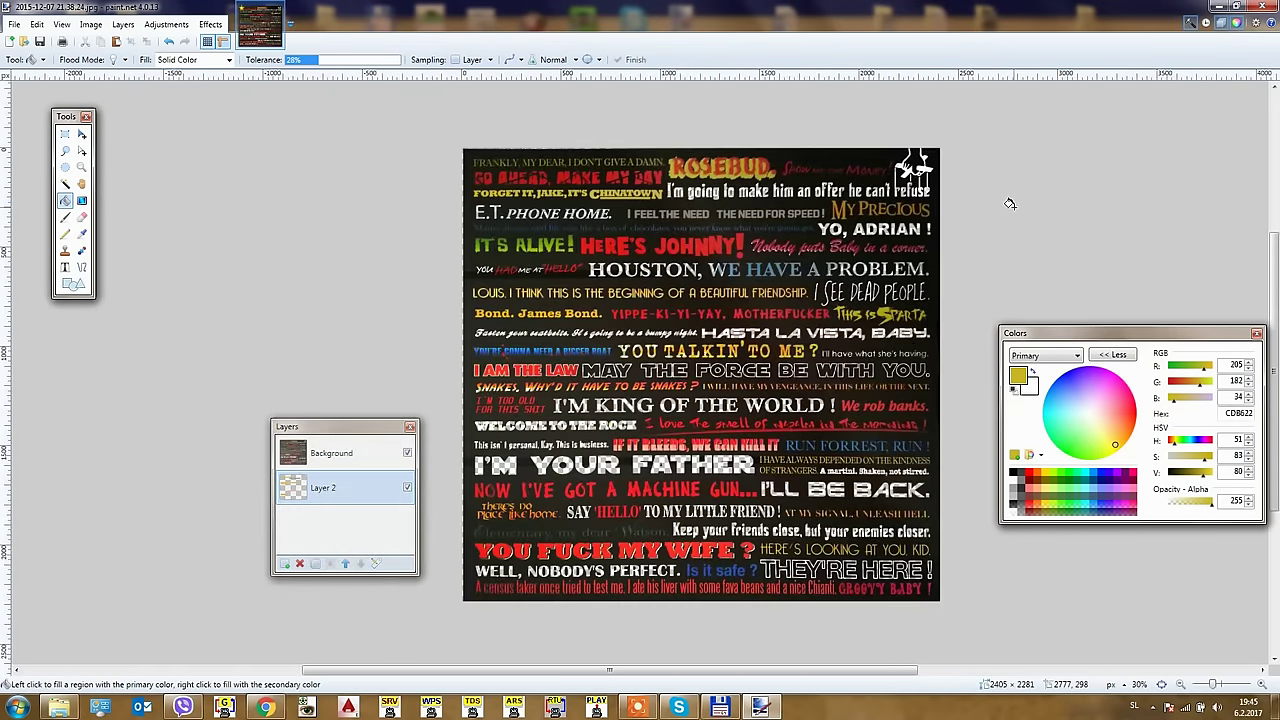
scroll(918, 354, "up", 1)
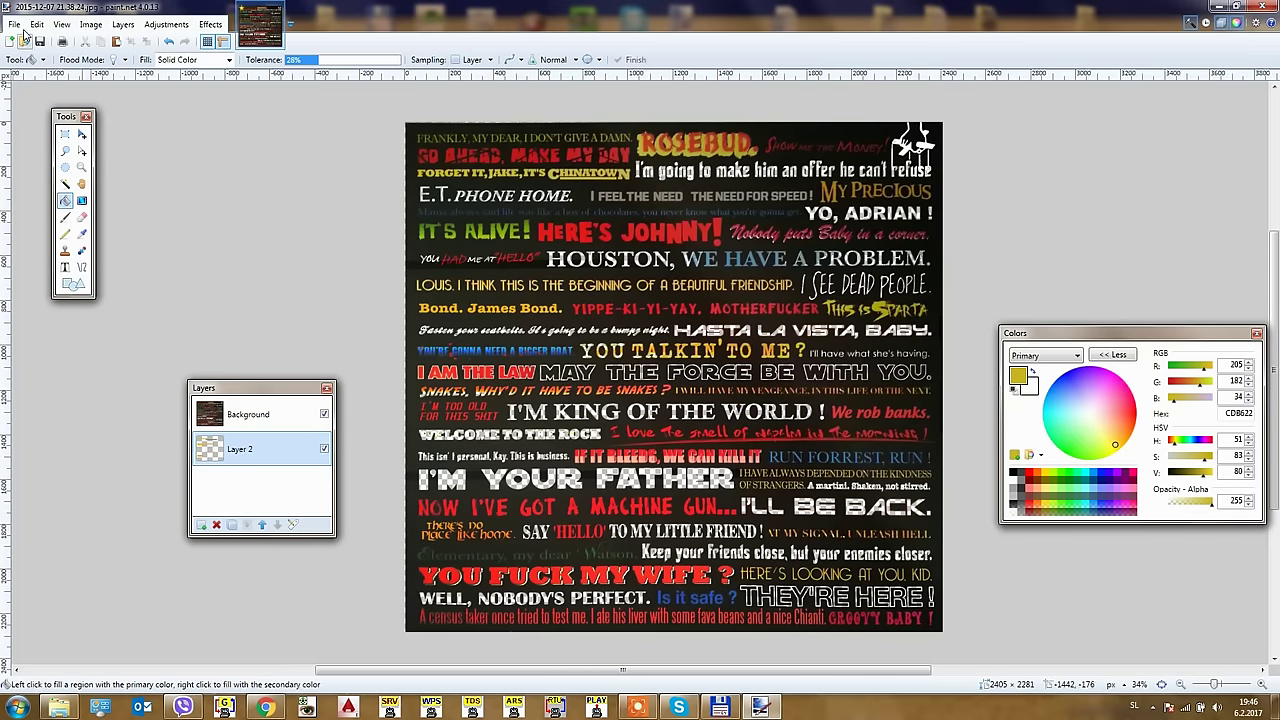
Save the image as a layered paint.net .pdn file
left_click(16, 25)
left_click(40, 123)
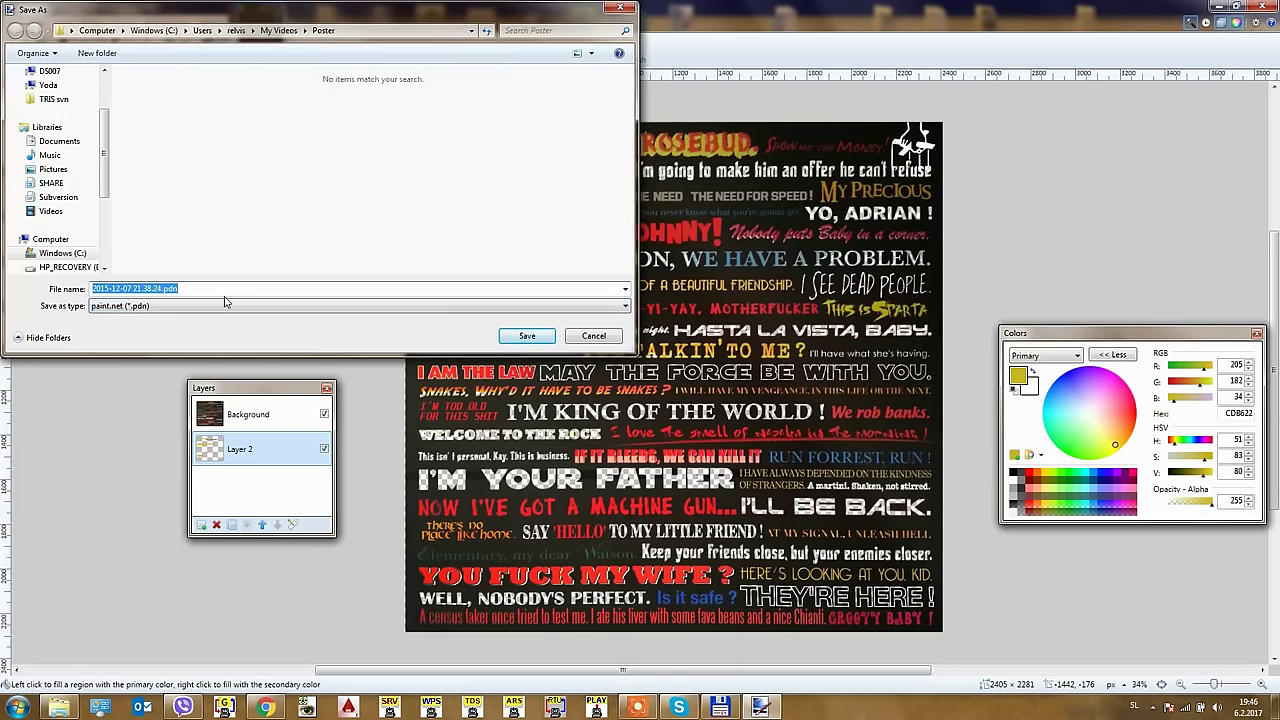
left_click(527, 336)
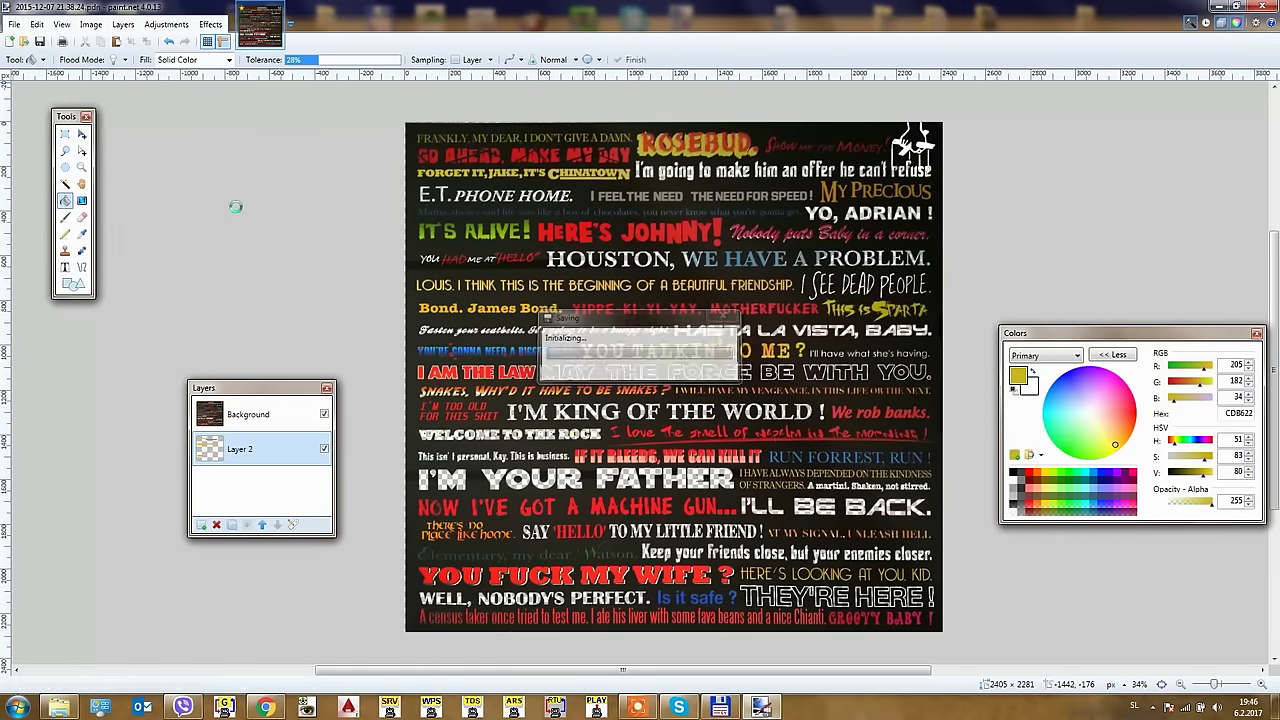
Save a flattened JPEG copy of the poster at quality 97
key("ctrl+shift+s")
left_click(320, 305)
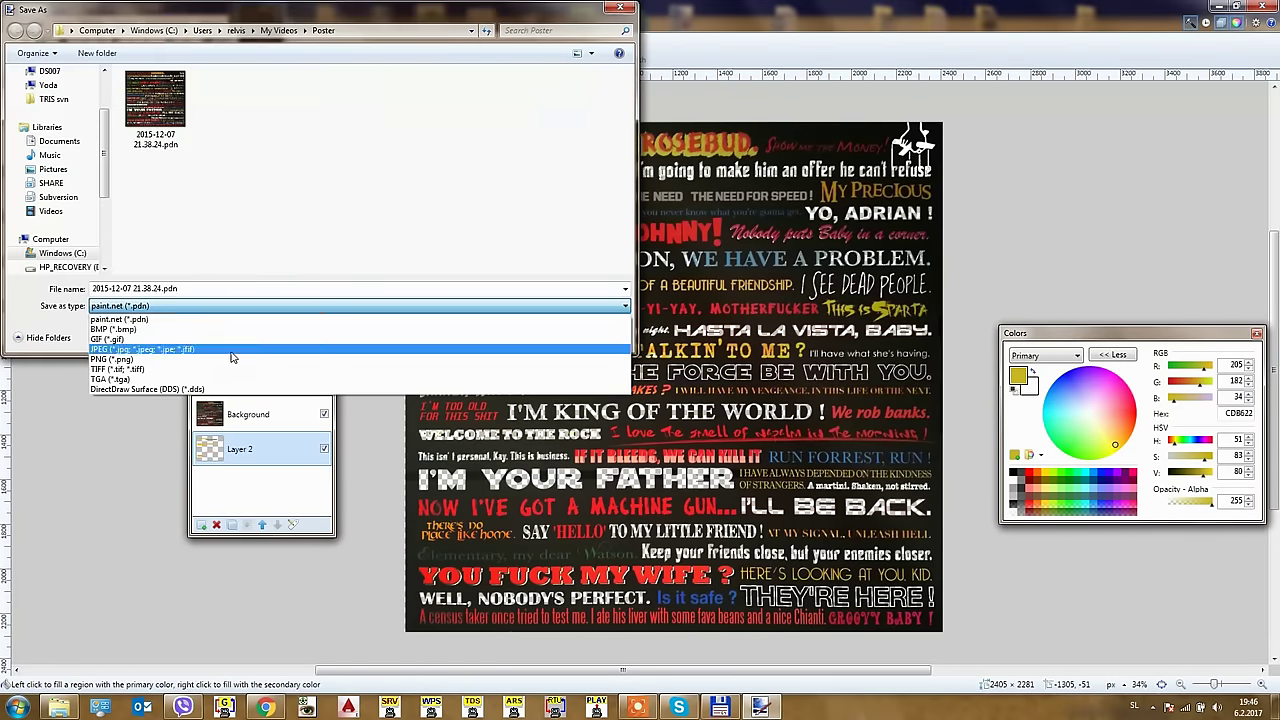
left_click(320, 348)
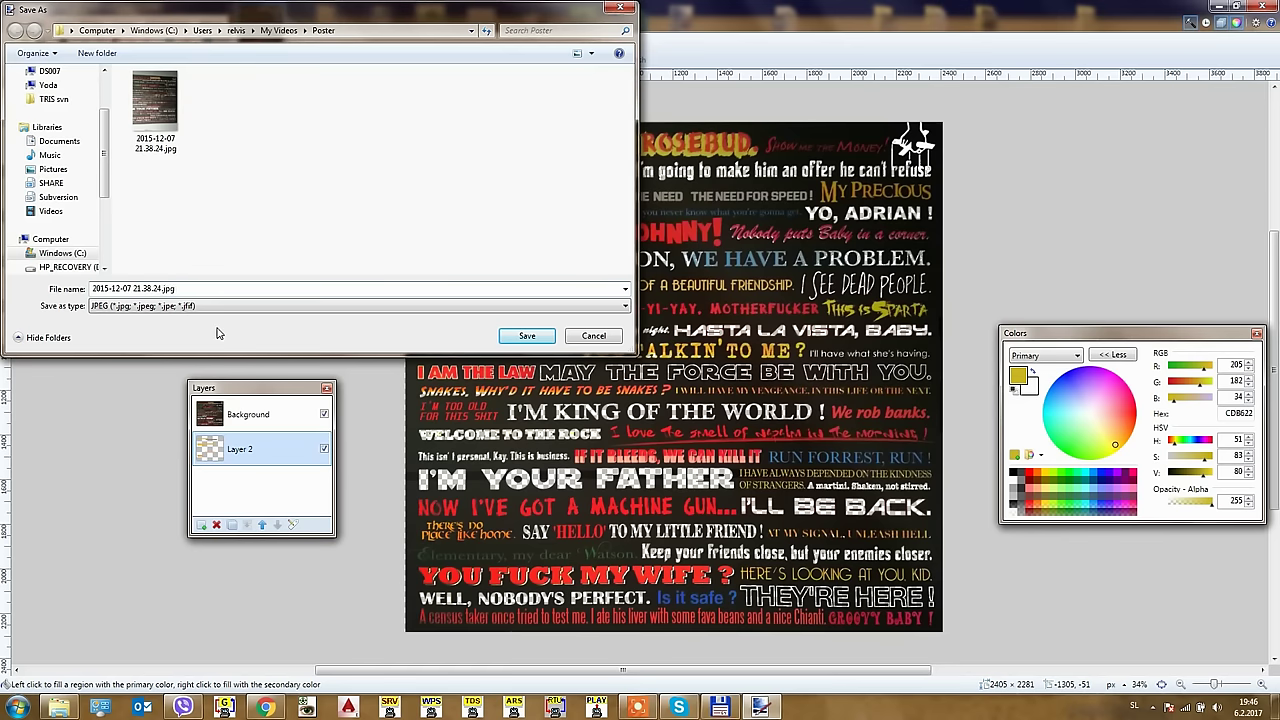
left_click(530, 338)
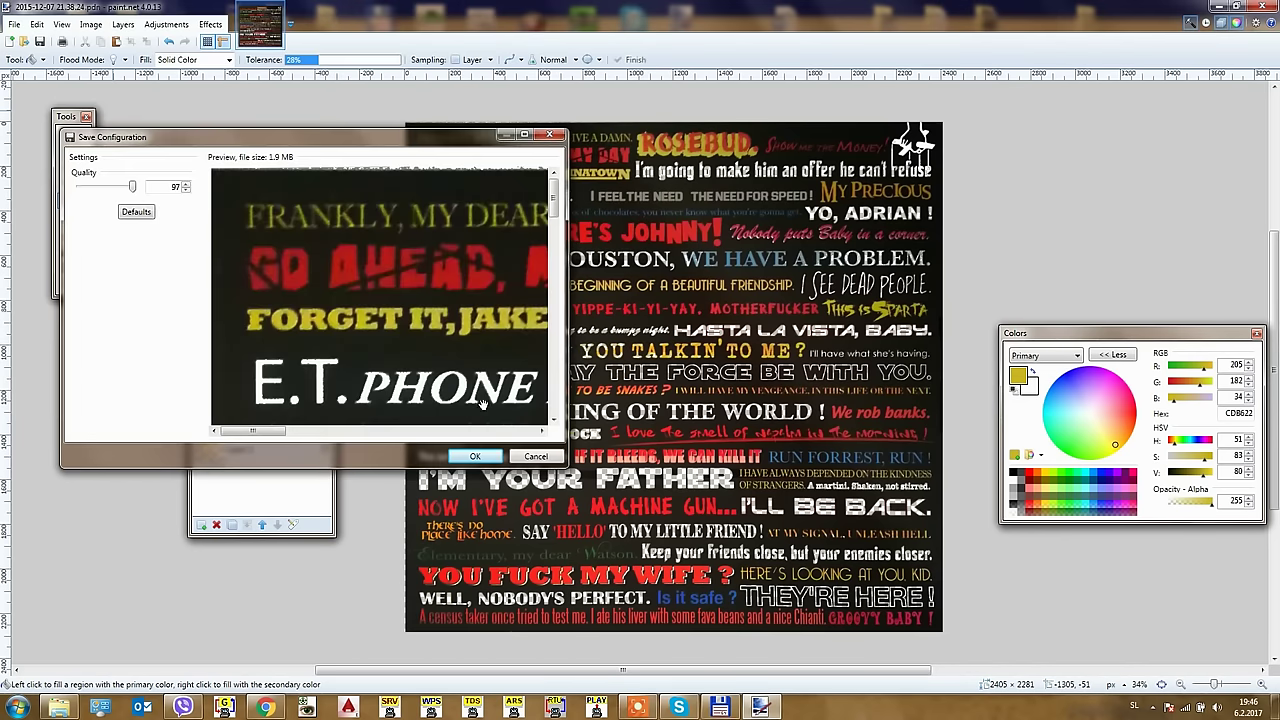
left_click(478, 459)
left_click(553, 370)
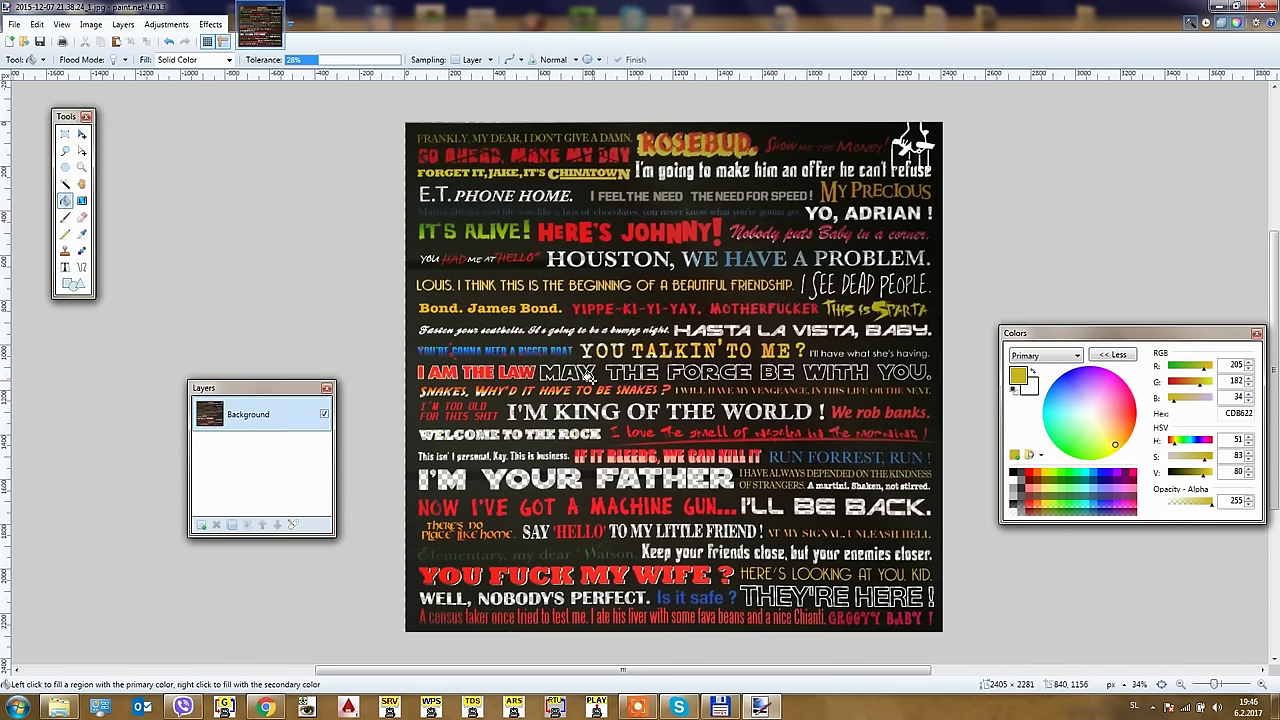
scroll(672, 355, "up", 2)
scroll(673, 354, "up", 3)
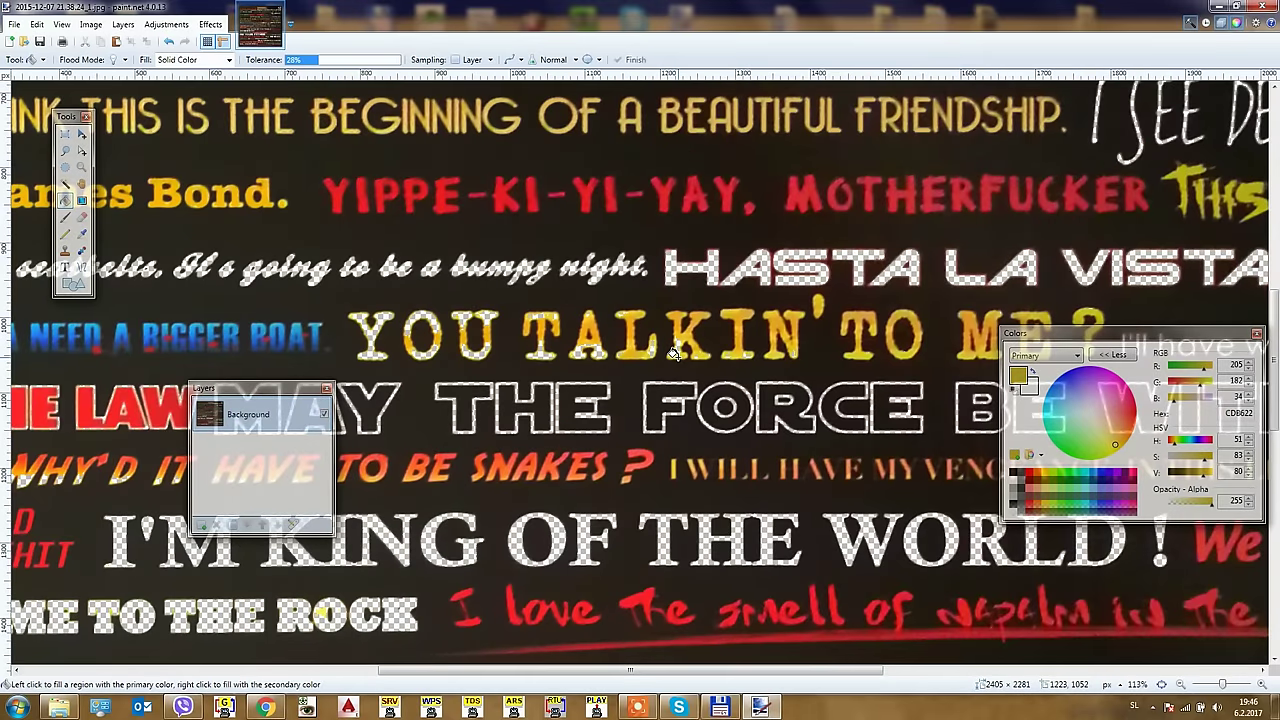
scroll(673, 354, "down", 3)
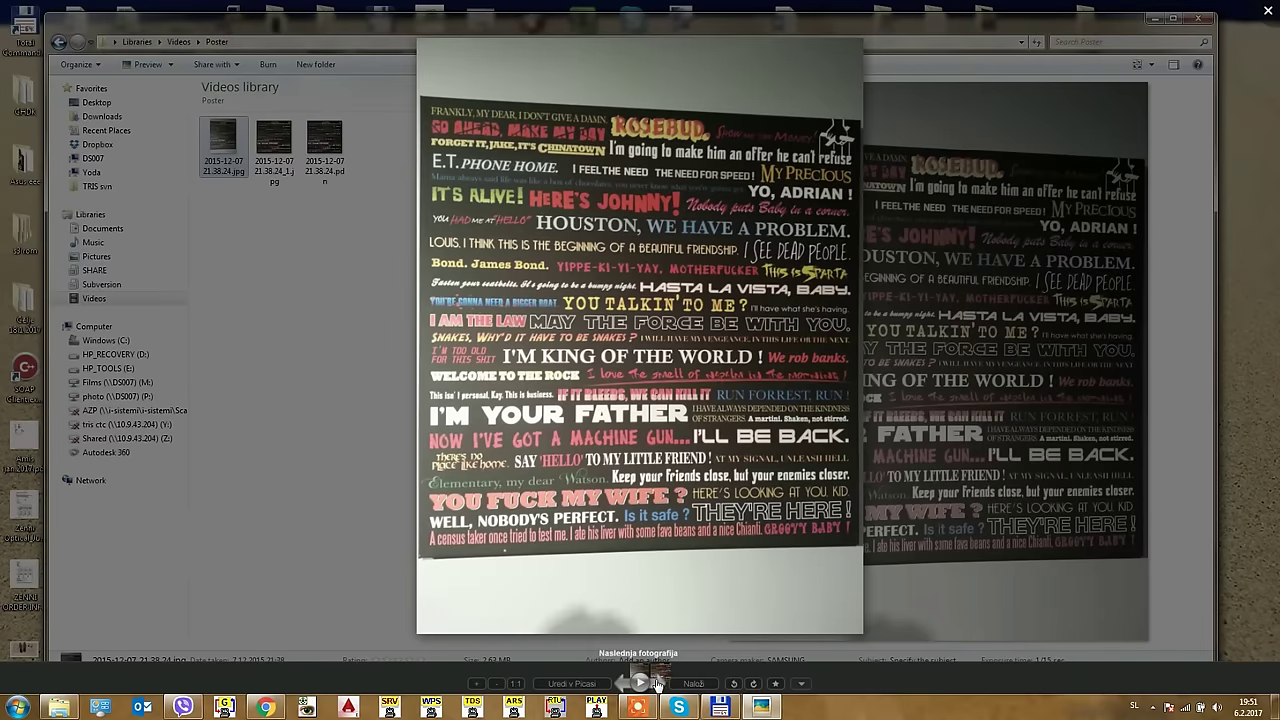
Compare the original wall photo with the saved 2015-12-07 21.38.24_1.jpg, ending on the JPEG
left_click(657, 684)
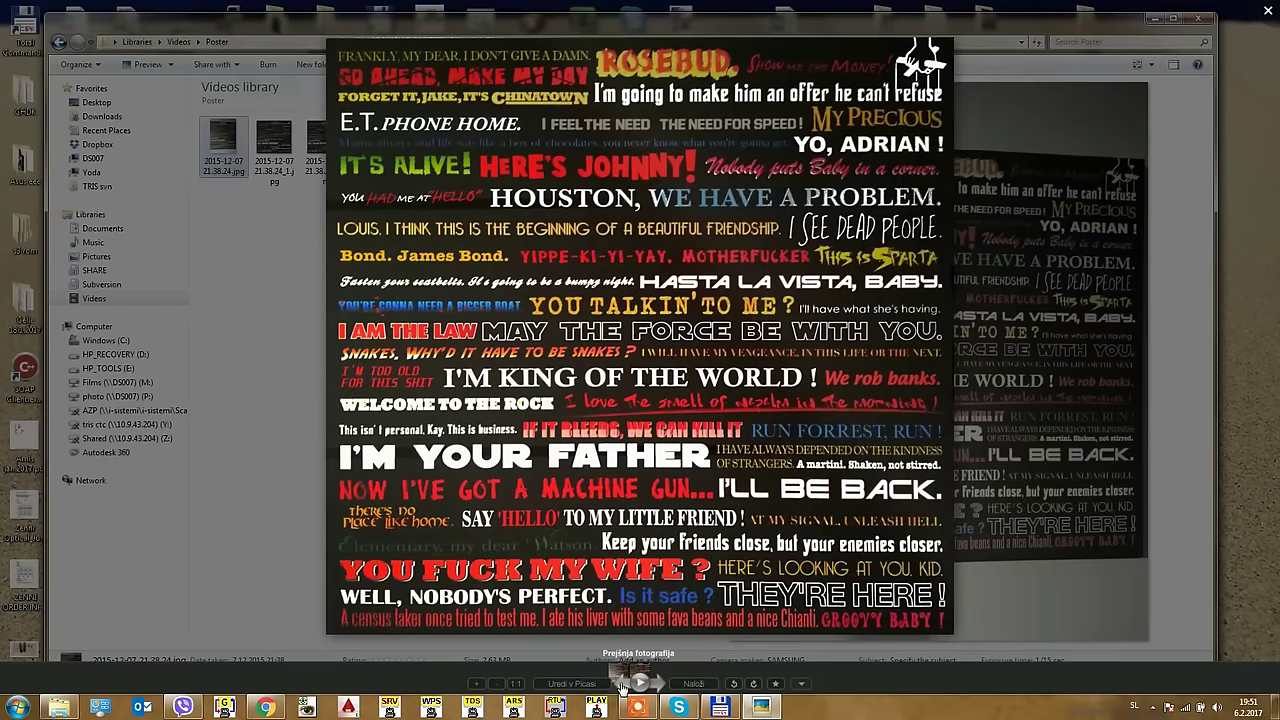
left_click(621, 684)
left_click(660, 686)
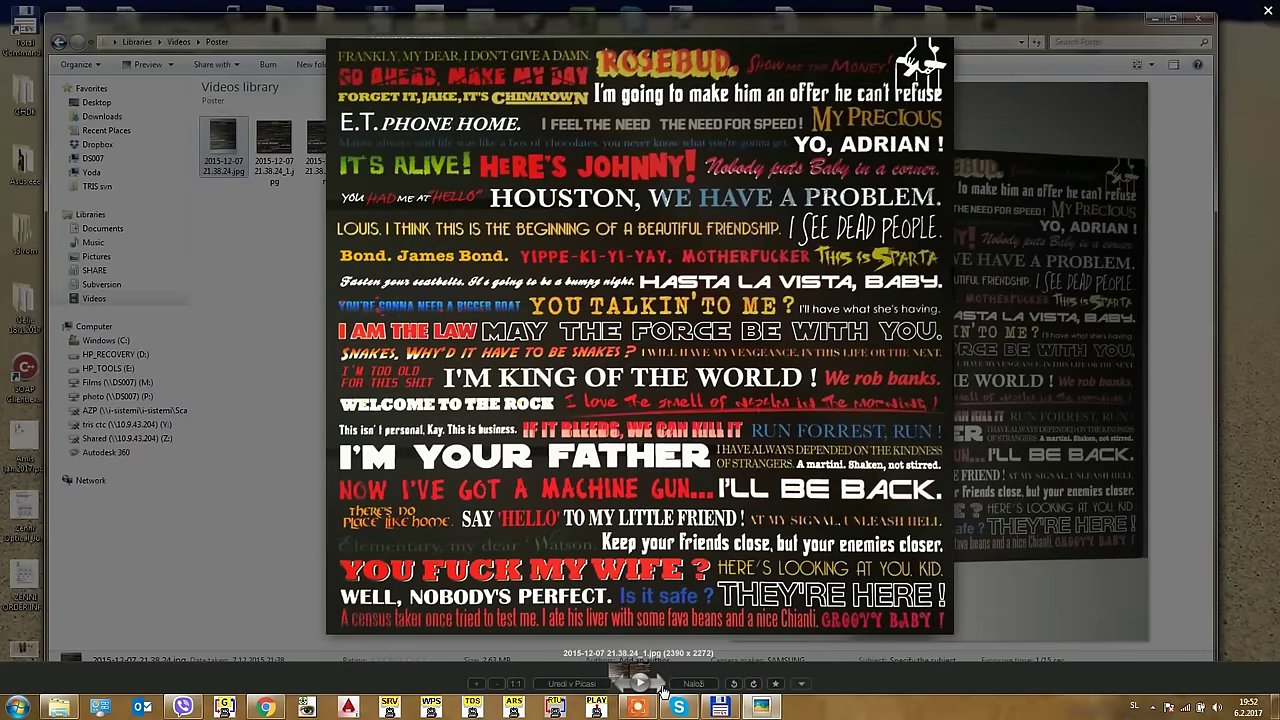